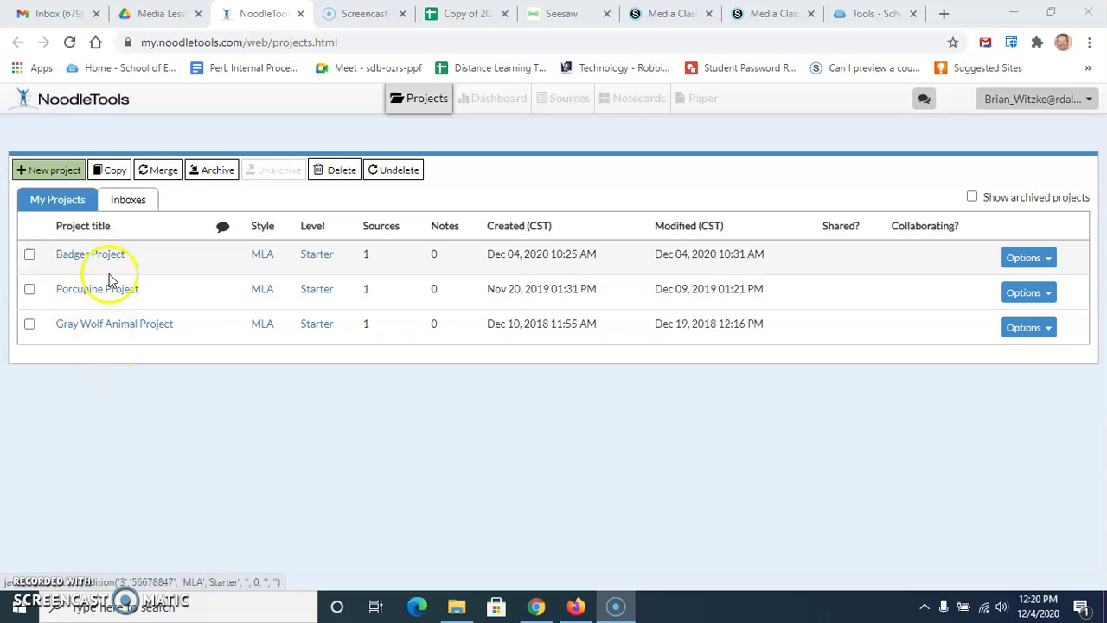
- Open the Badger Project's sources and start editing the Biokids website citation
left_click(97, 257)
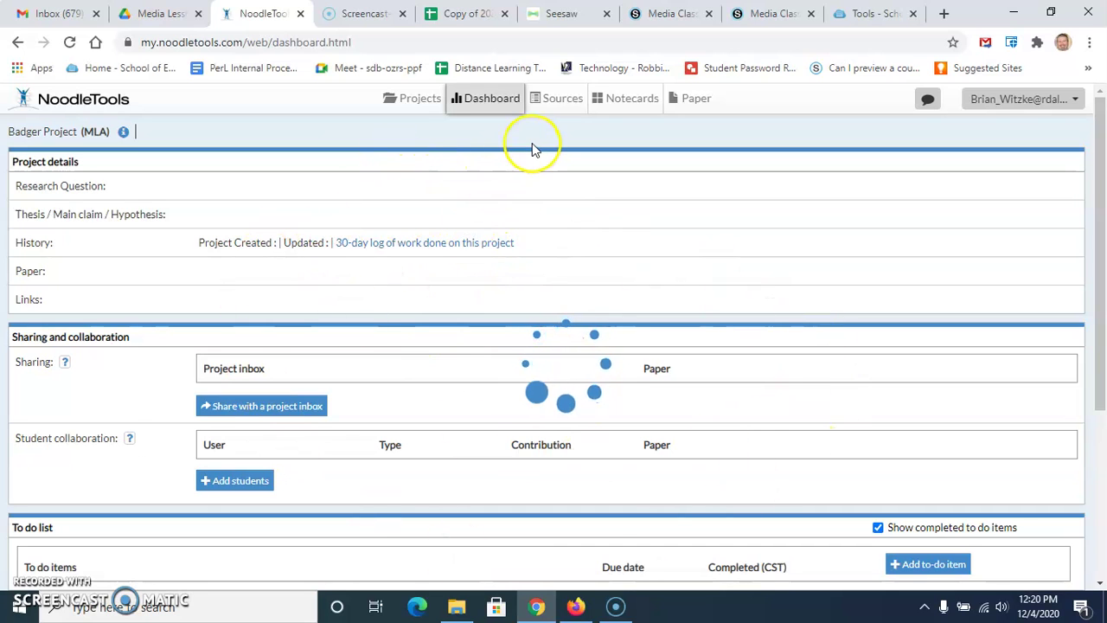
left_click(563, 98)
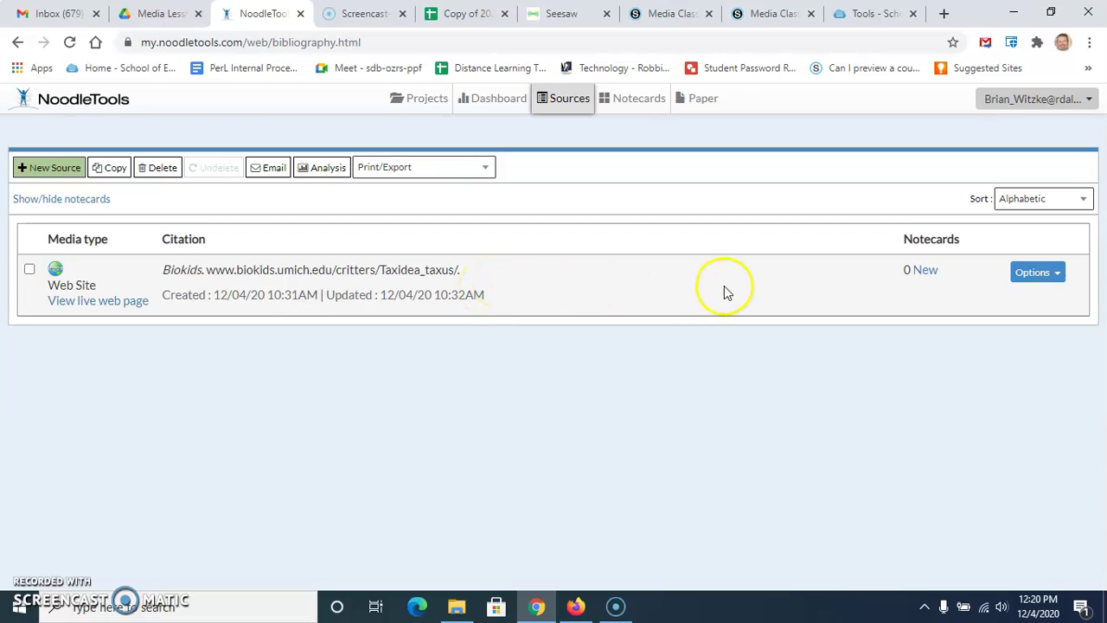
left_click(1057, 272)
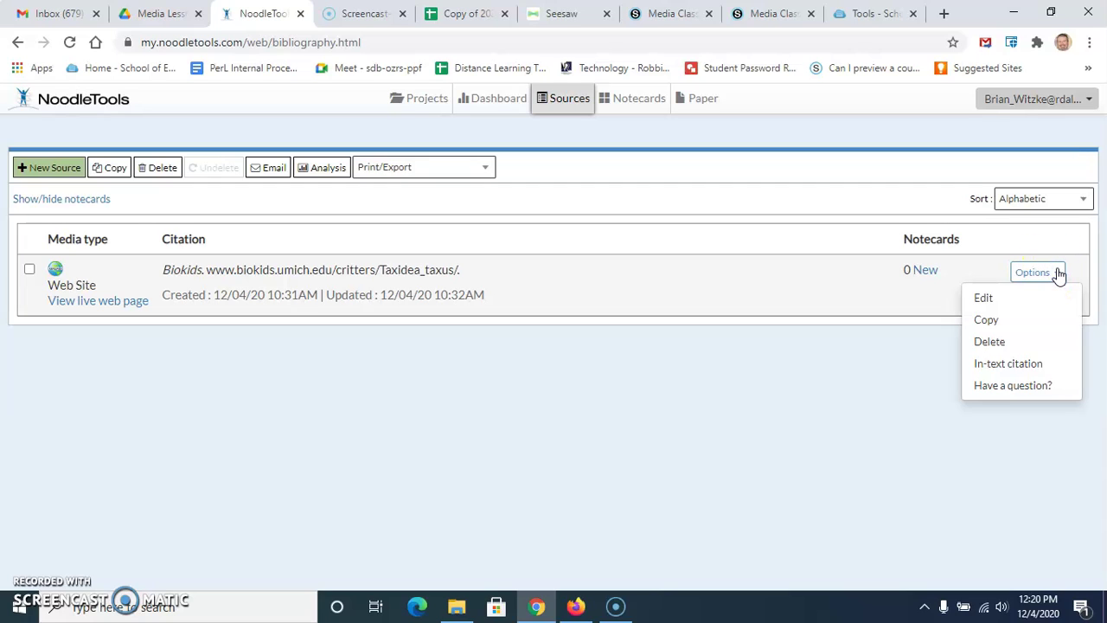
left_click(1017, 298)
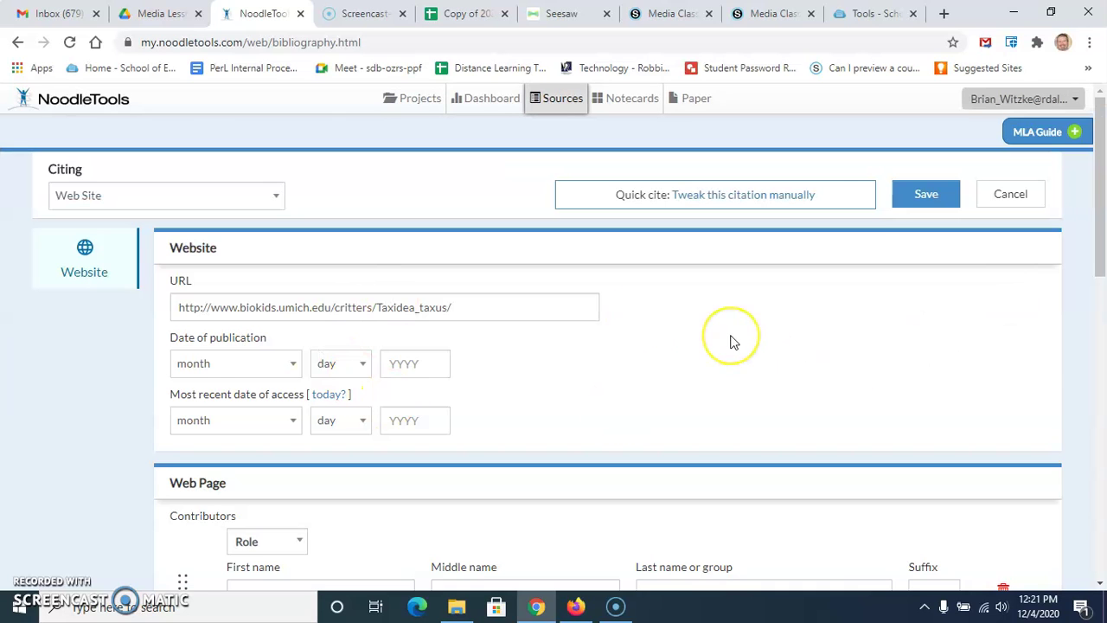
scroll(731, 342, "down", 1)
scroll(649, 379, "up", 1)
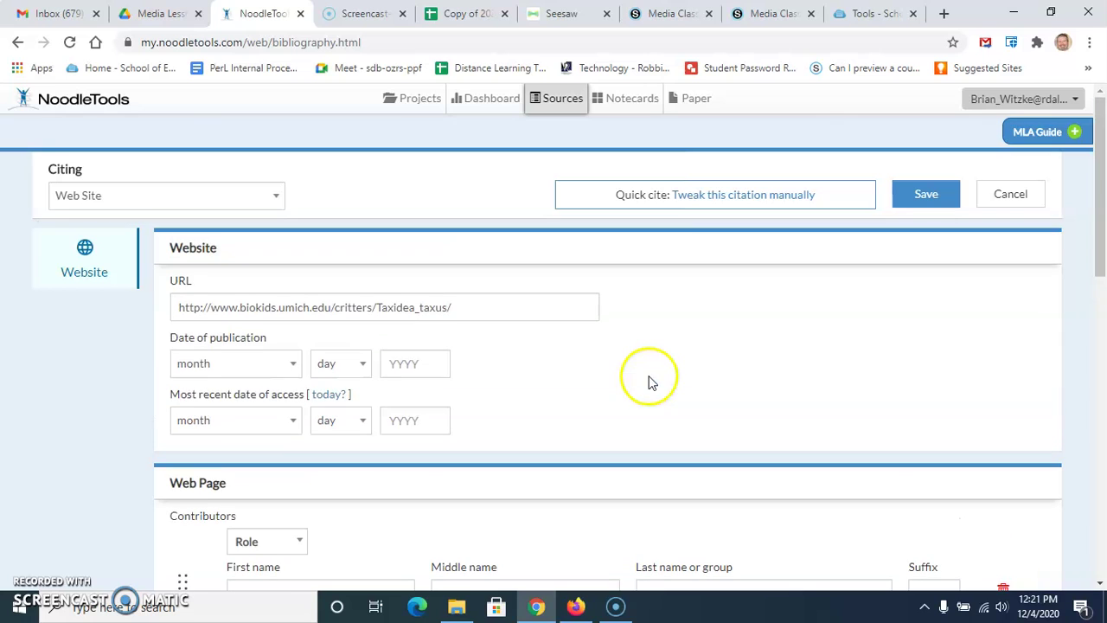
left_click_drag(479, 307, 173, 279)
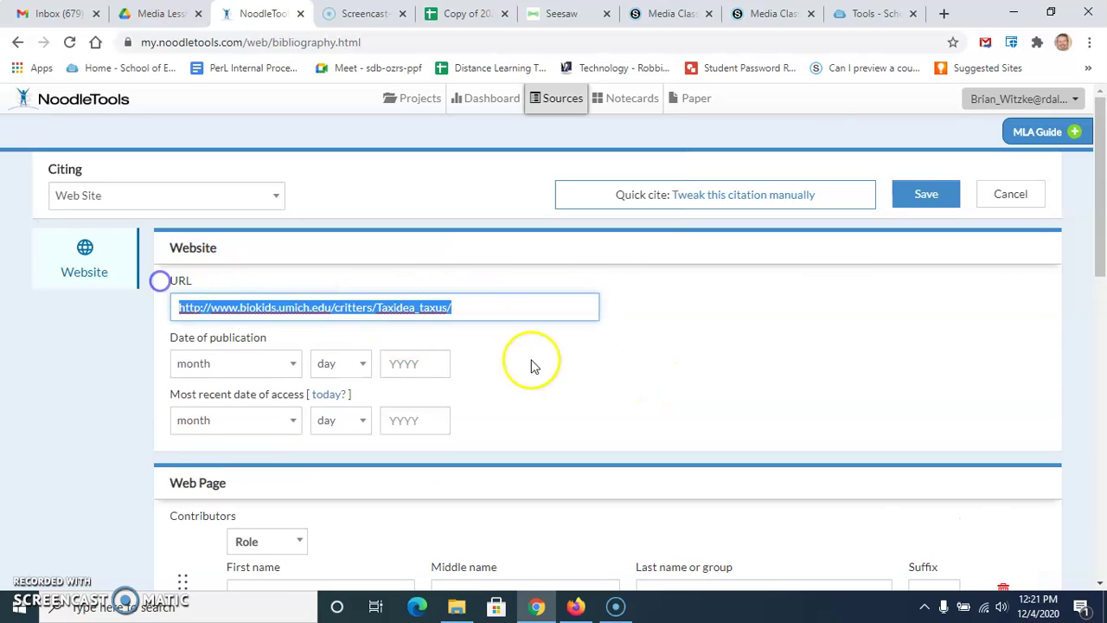
left_click(634, 357)
scroll(679, 363, "down", 1)
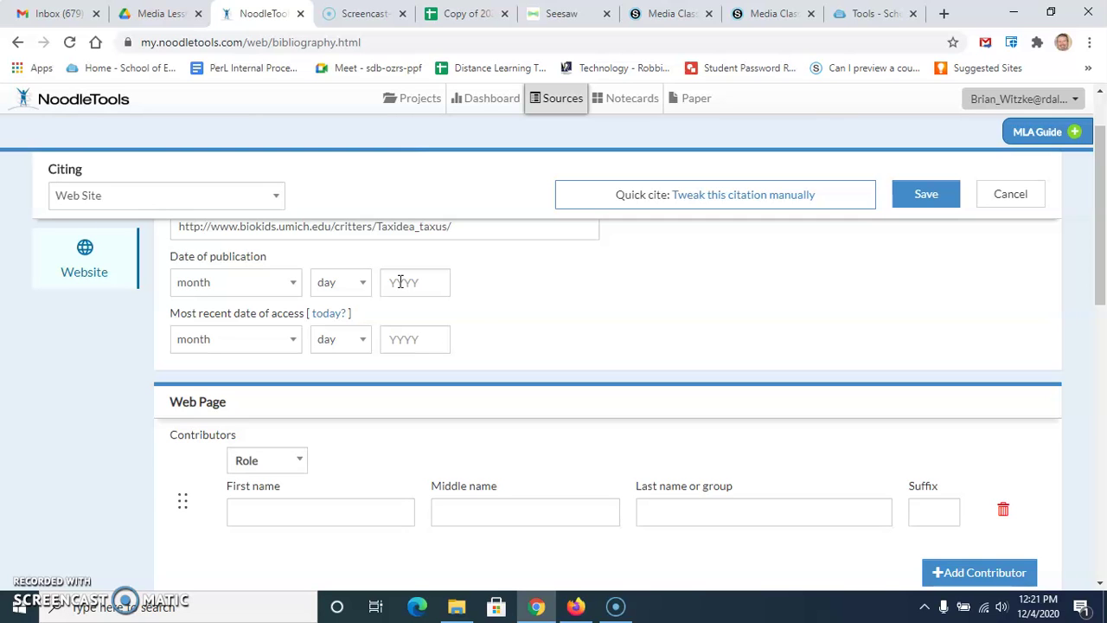
scroll(470, 302, "up", 2)
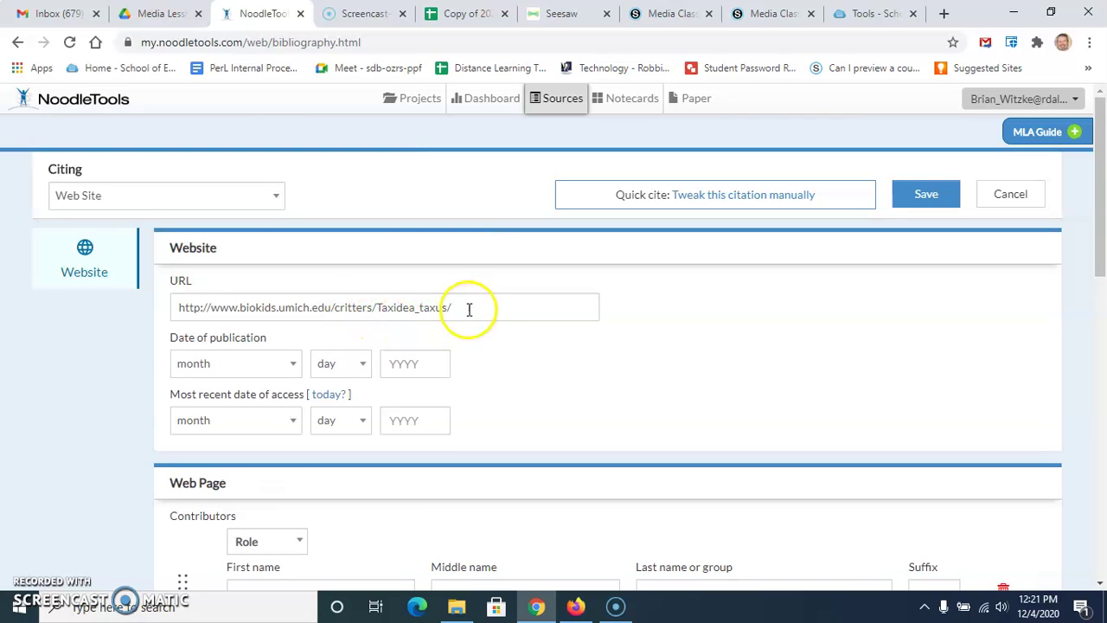
left_click_drag(470, 309, 148, 304)
right_click(292, 309)
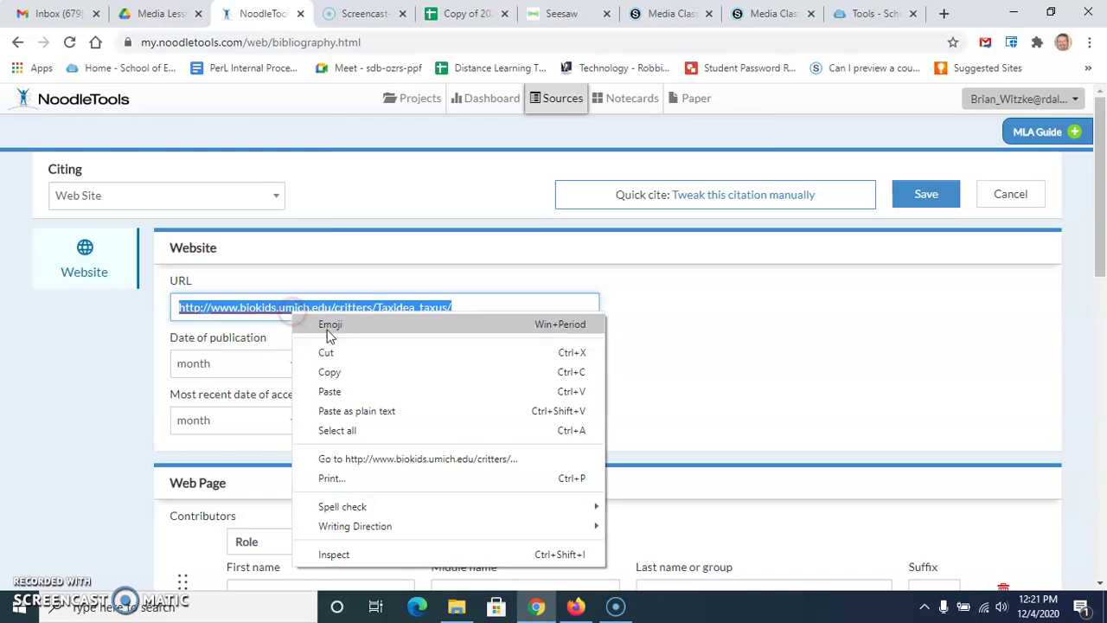
left_click(330, 371)
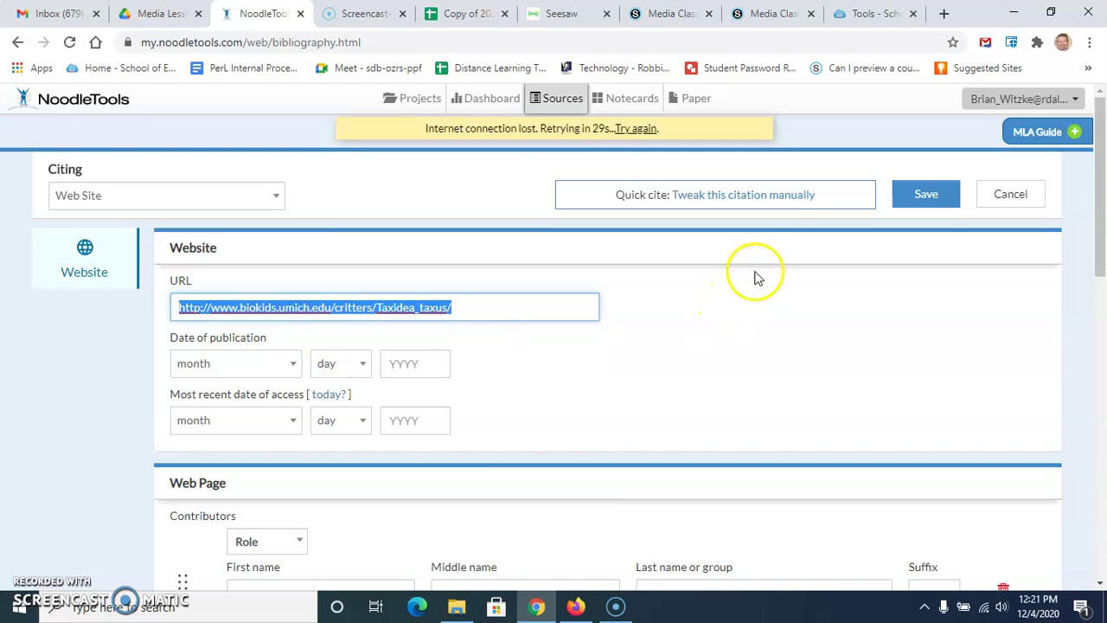
left_click(947, 13)
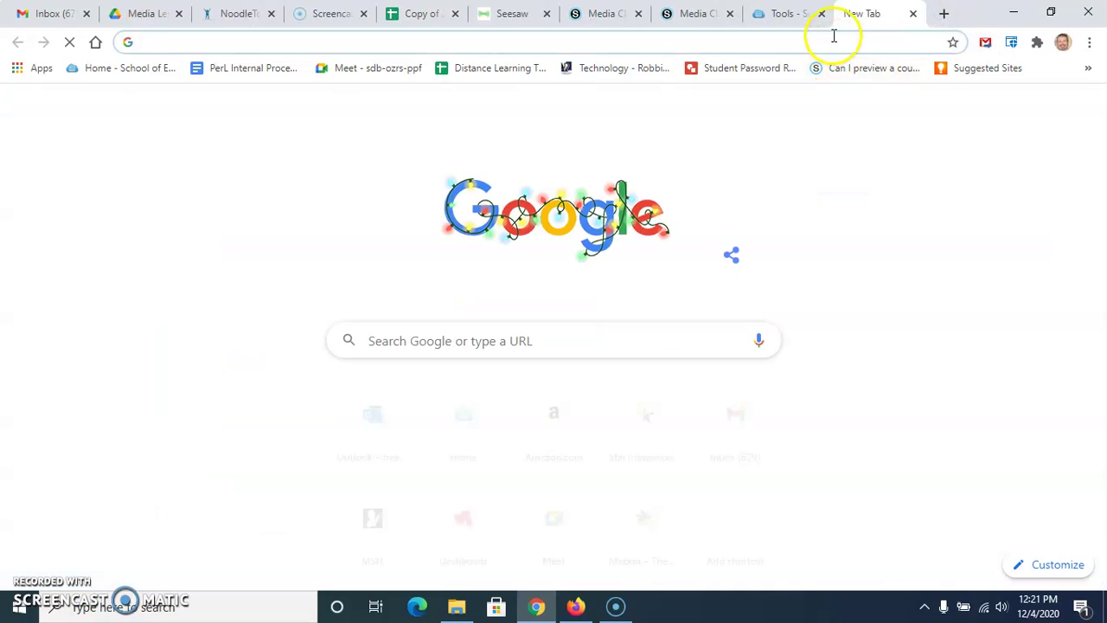
left_click(833, 37)
right_click(833, 37)
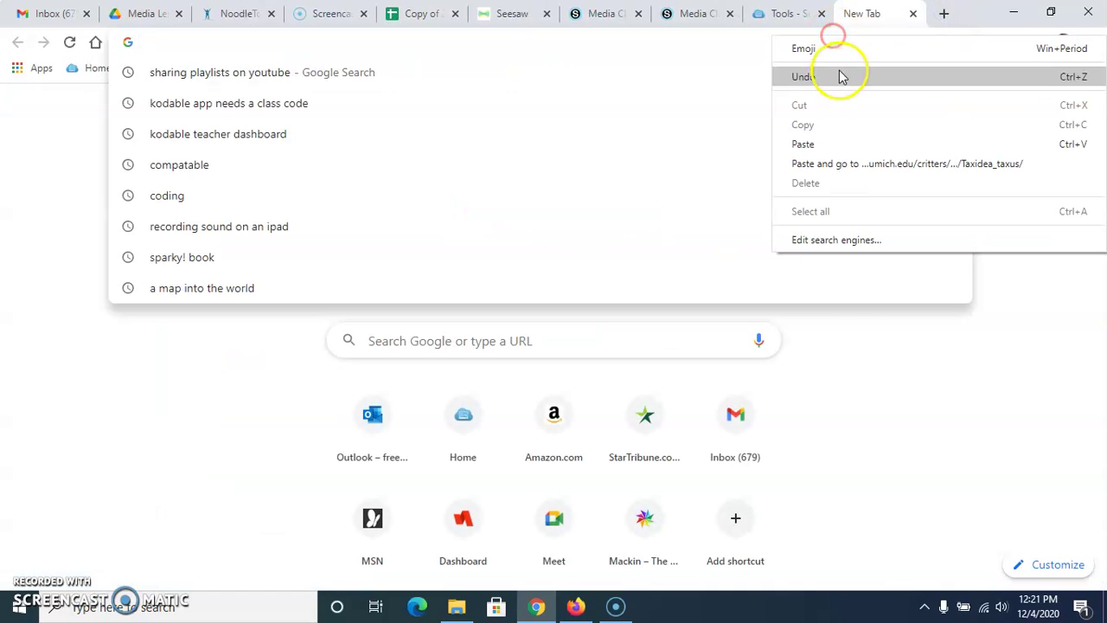
left_click(835, 144)
key("Return")
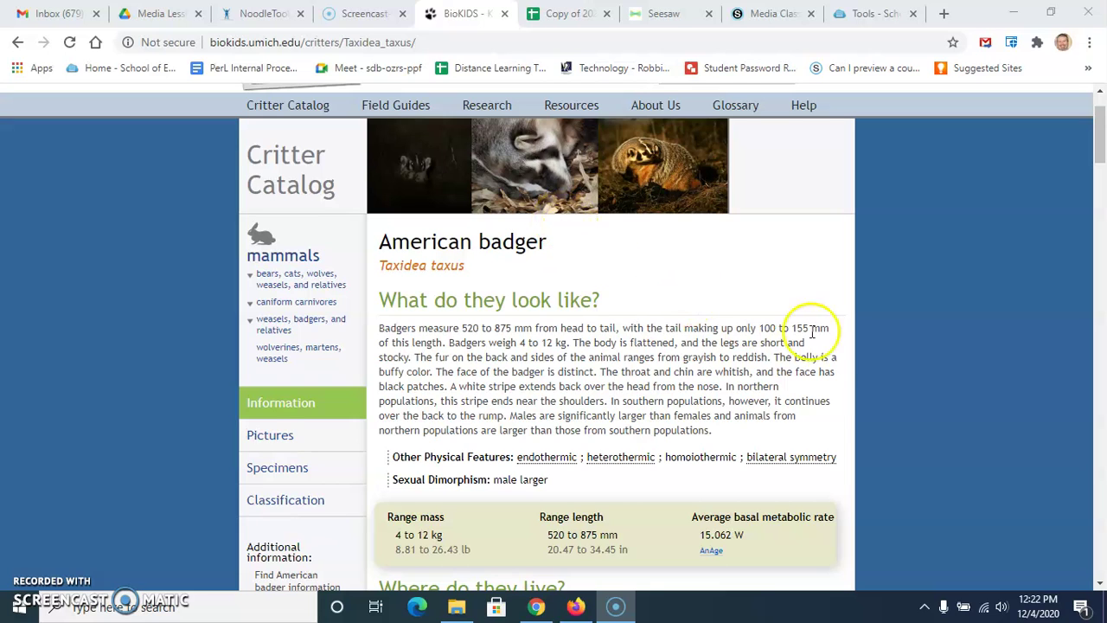
- Find the copyright line in the badger page's footer and select the publisher name, The Regents of the University of Michigan
scroll(884, 375, "up", 1)
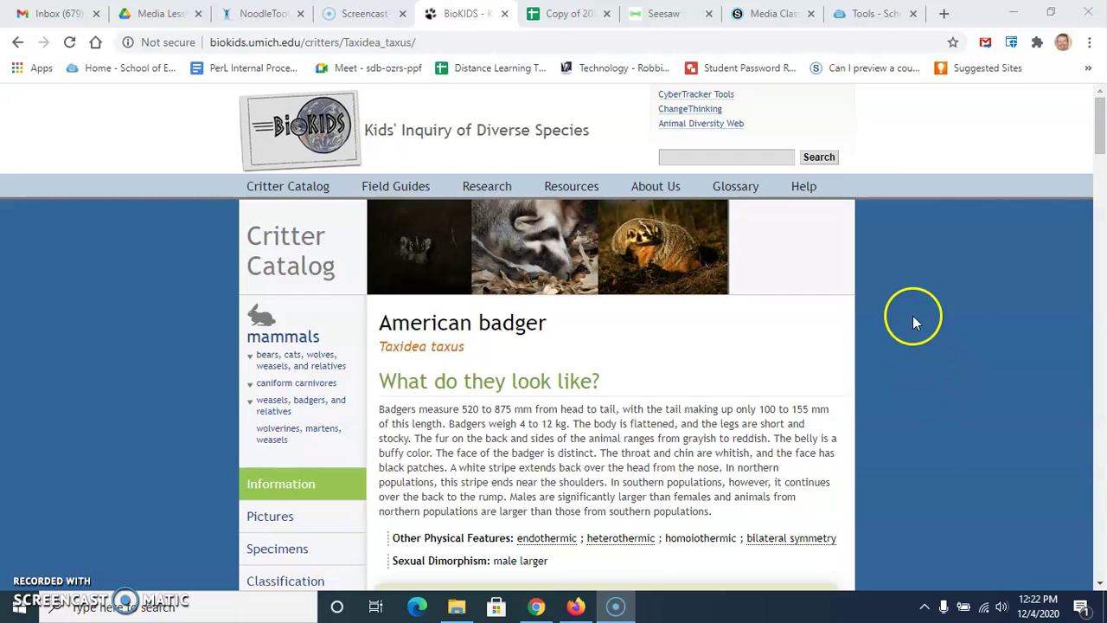
left_click(1101, 122)
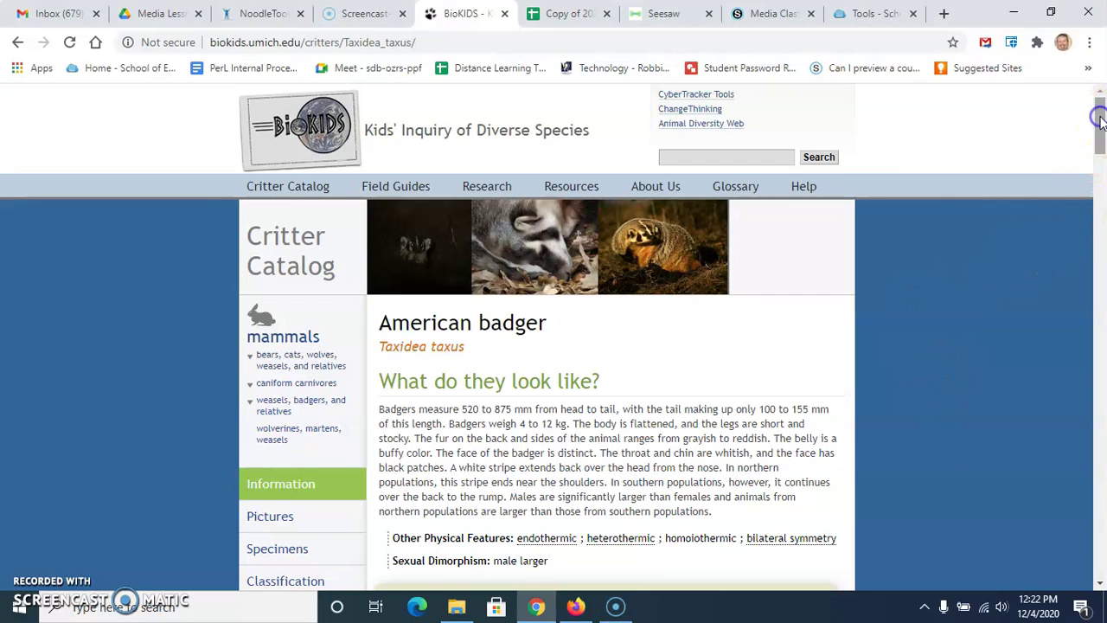
left_click_drag(1101, 123, 1101, 557)
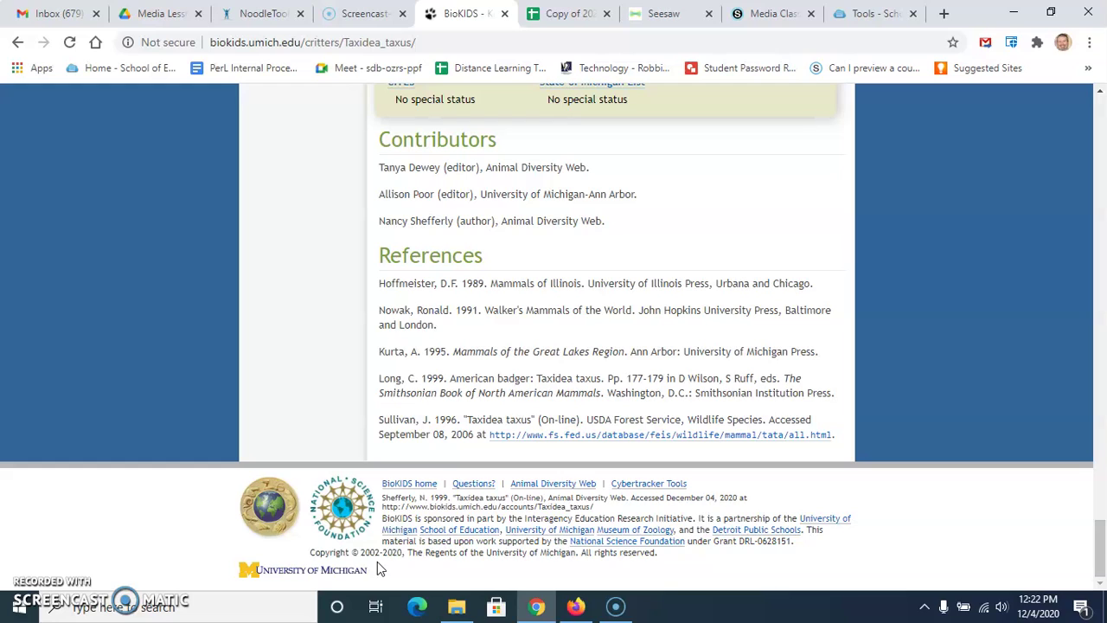
left_click(404, 563)
left_click_drag(385, 556, 390, 555)
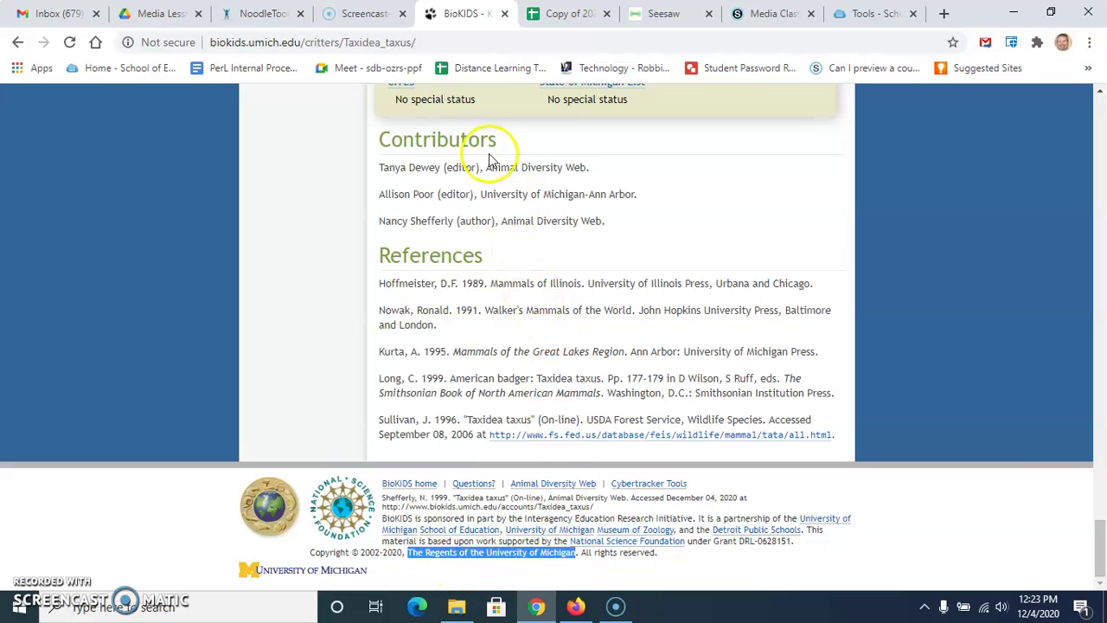
- Return to NoodleTools and set the year of the citation's date of publication to 2020
left_click(259, 13)
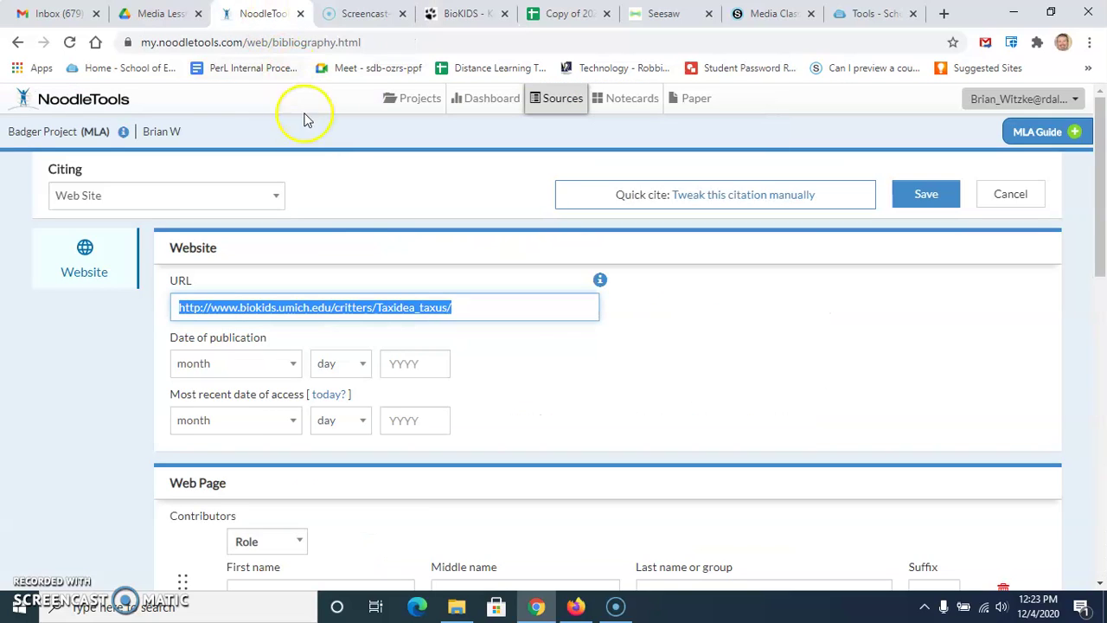
left_click(403, 361)
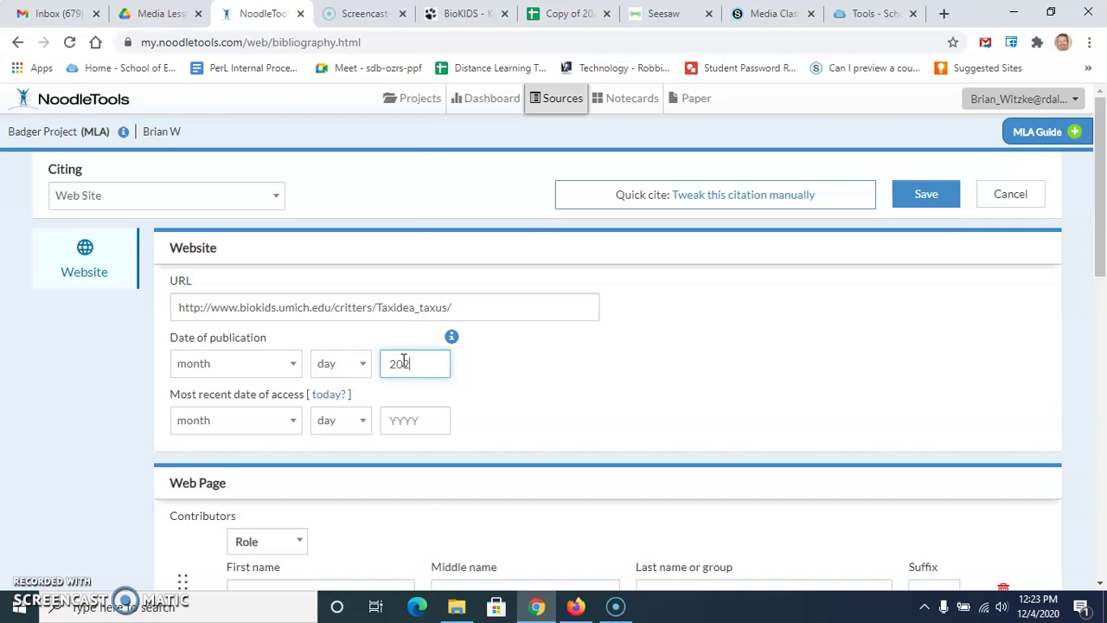
- Fill in the publisher of the site as The Regents of the University of Michigan, copied from the BioKIDS page footer
scroll(537, 355, "down", 1)
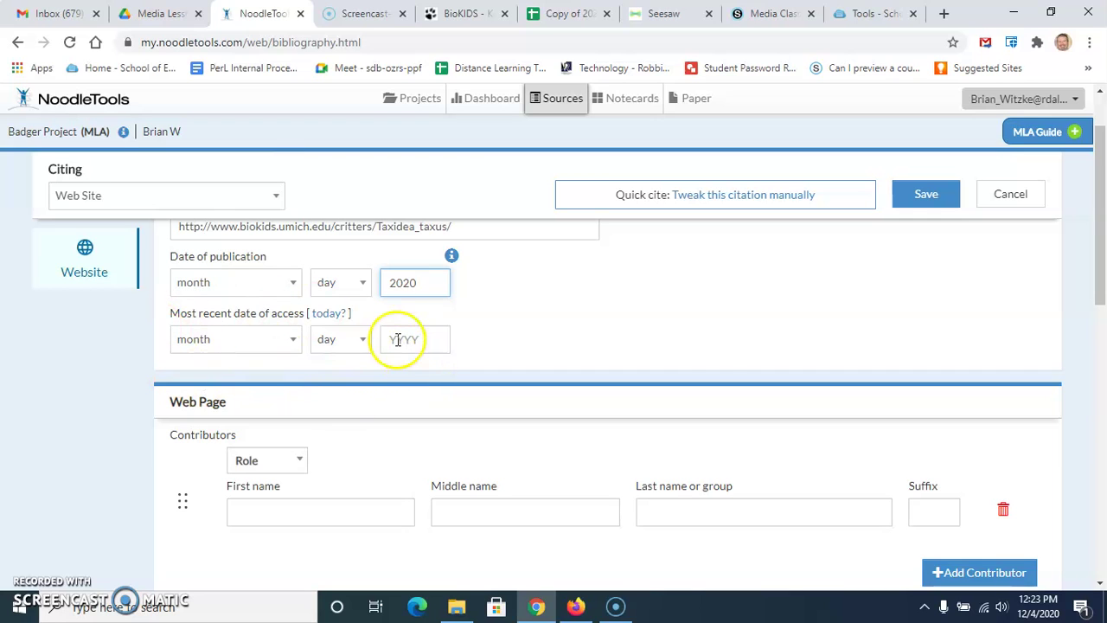
scroll(708, 350, "down", 1)
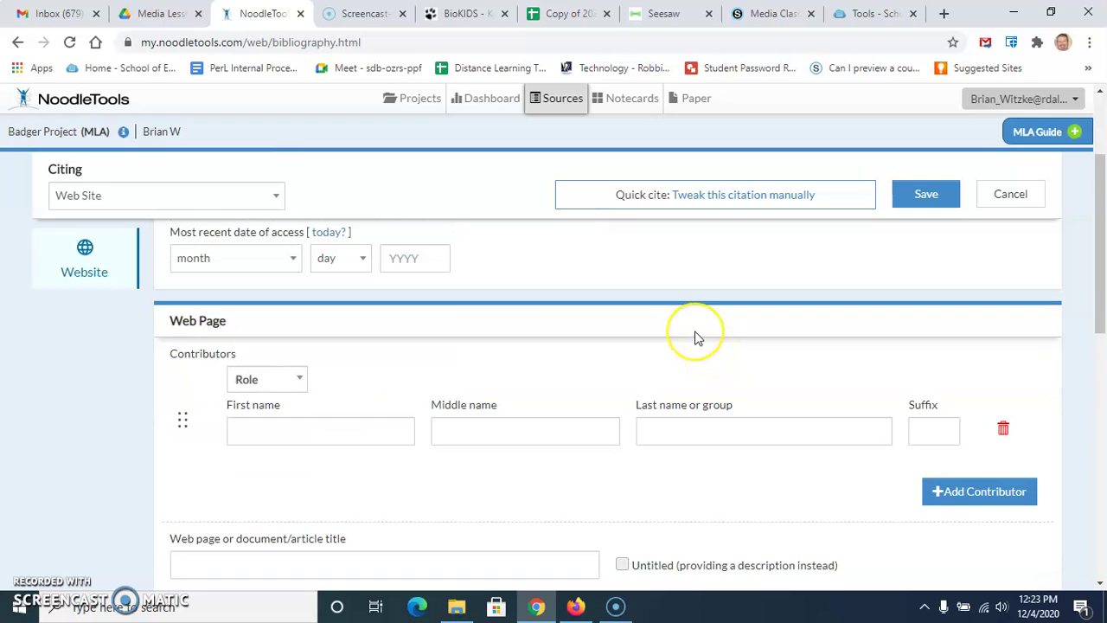
scroll(696, 337, "down", 1)
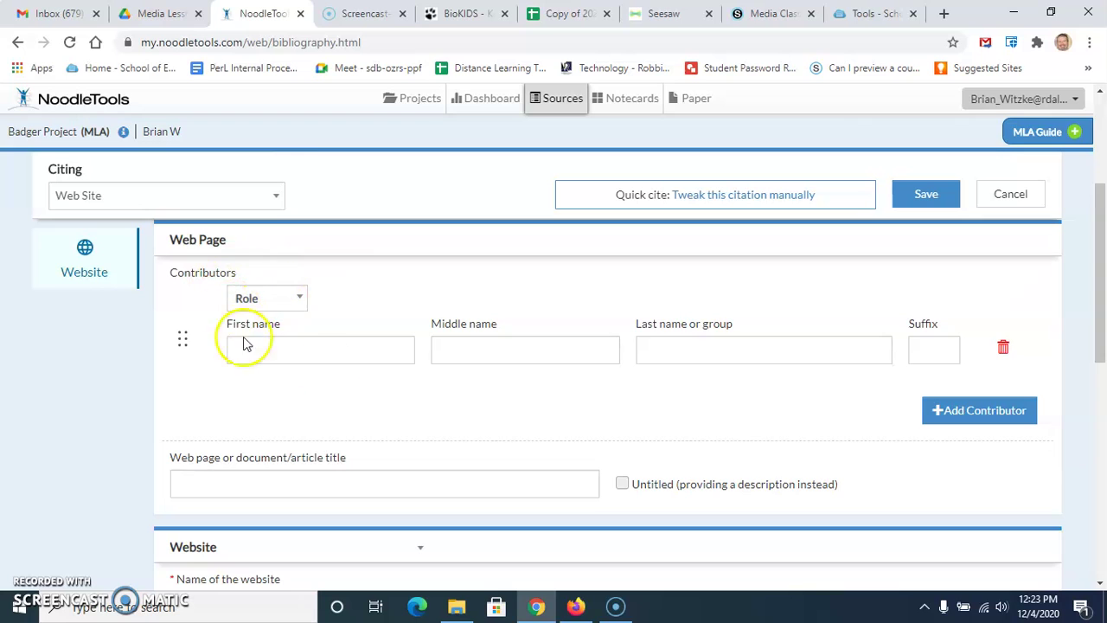
scroll(541, 378, "down", 1)
scroll(542, 378, "down", 1)
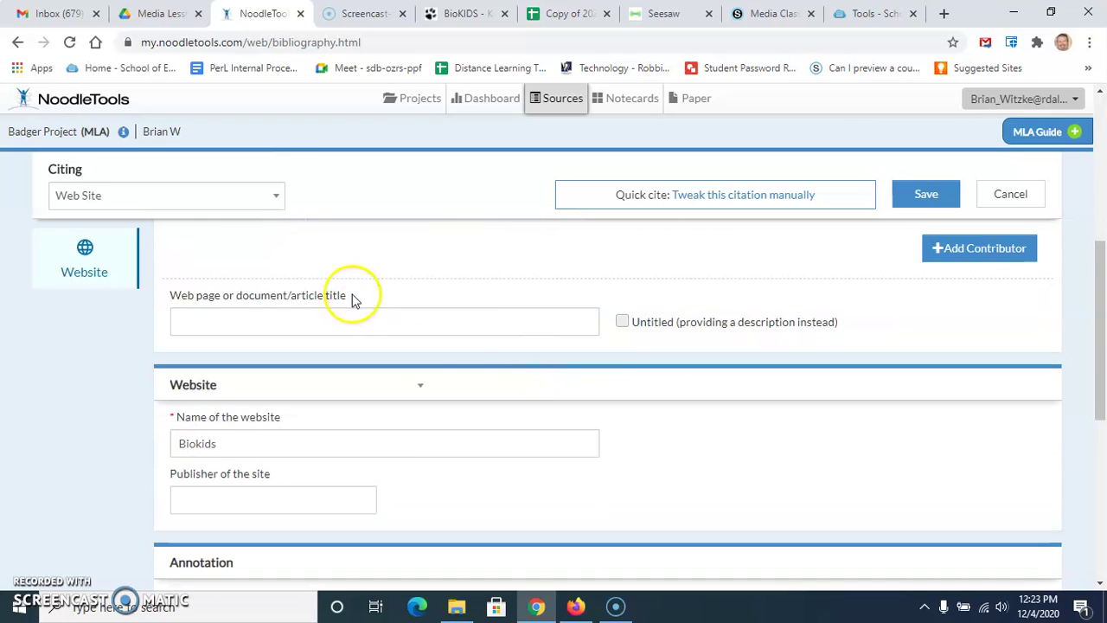
scroll(533, 358, "down", 1)
scroll(534, 356, "down", 1)
scroll(533, 355, "down", 1)
scroll(530, 351, "up", 1)
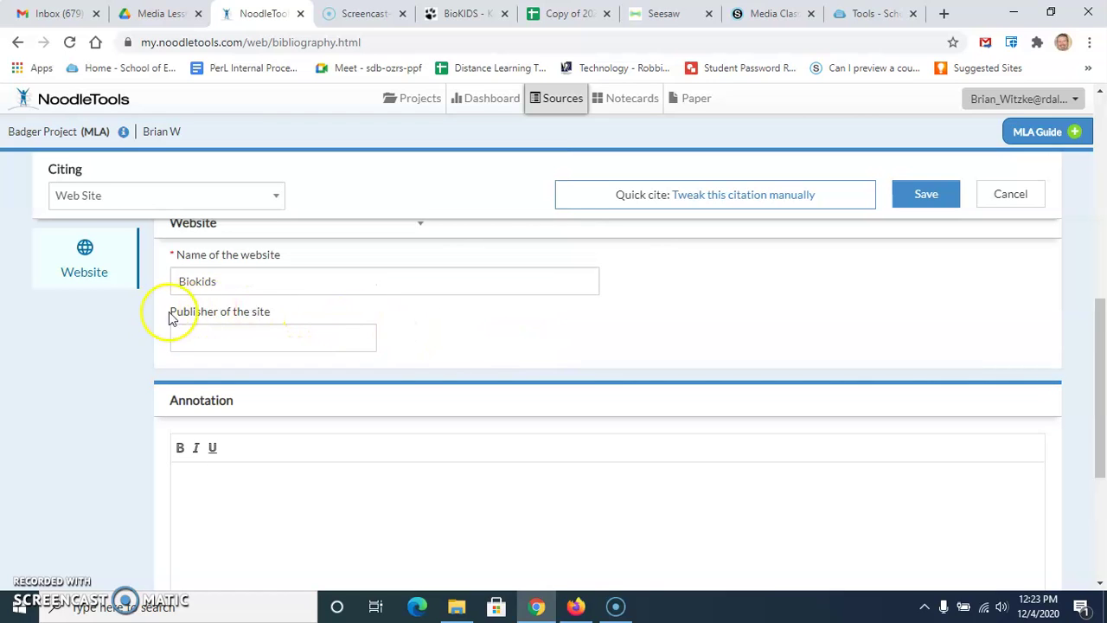
left_click_drag(276, 314, 175, 316)
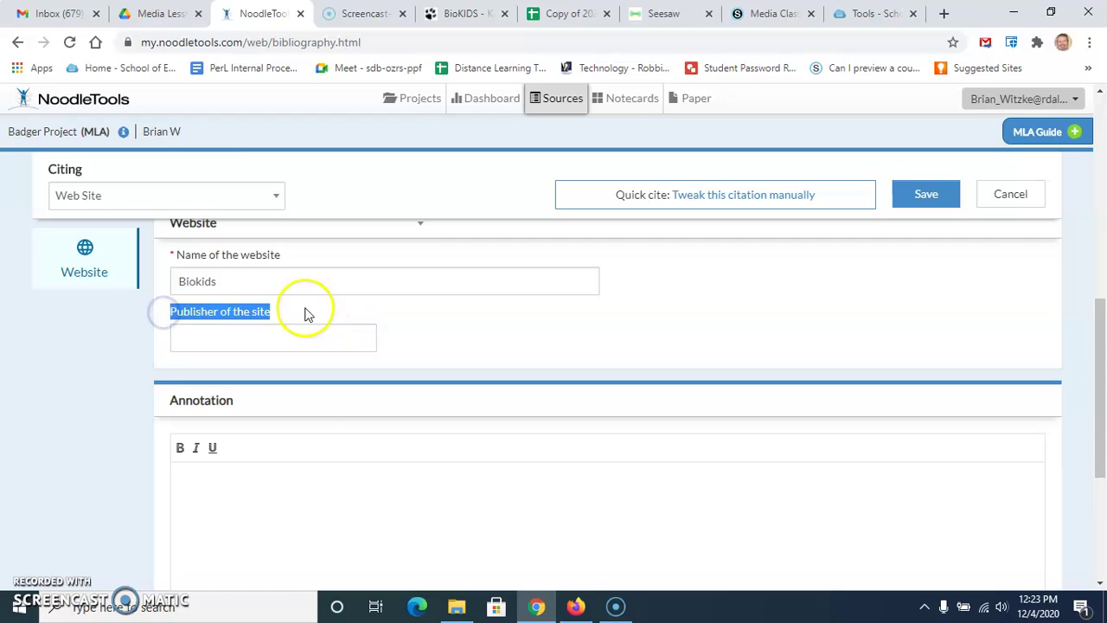
left_click(231, 334)
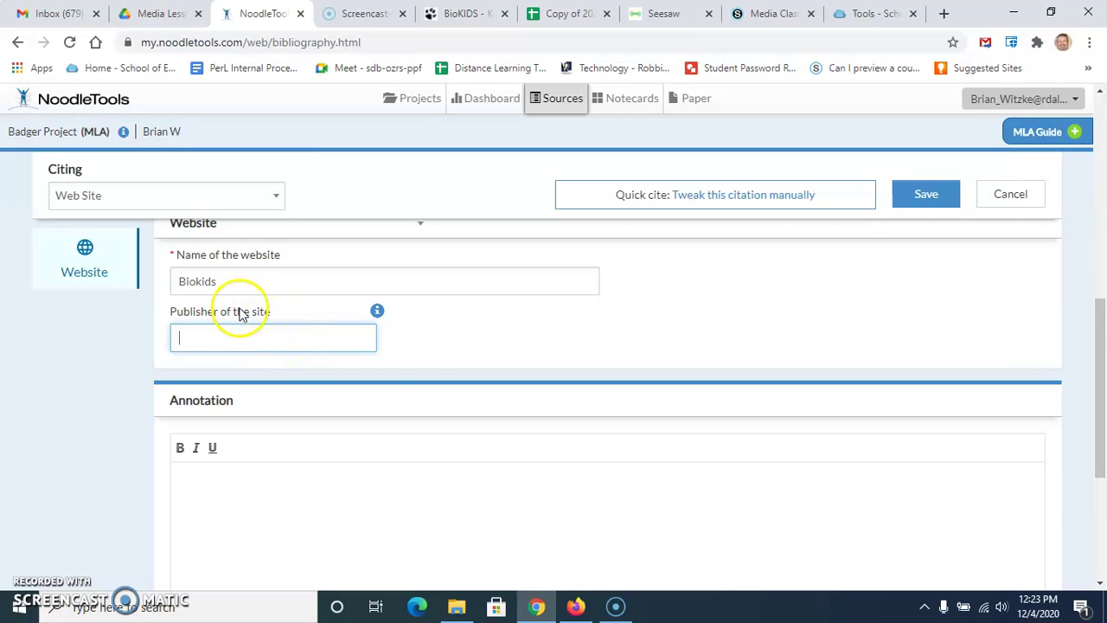
left_click(458, 14)
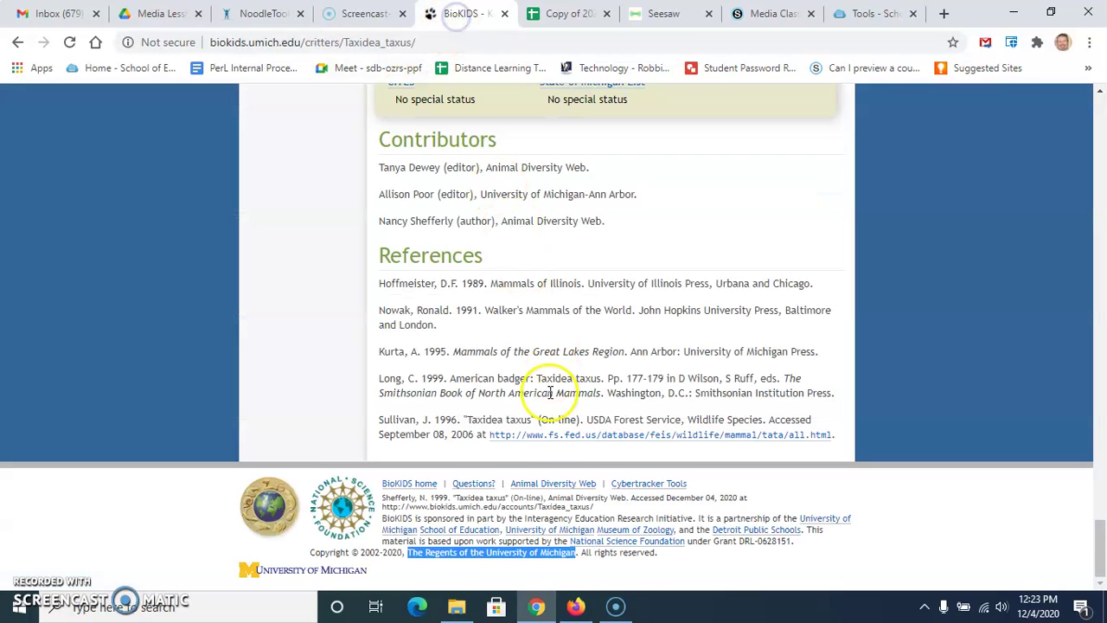
right_click(551, 556)
left_click(583, 475)
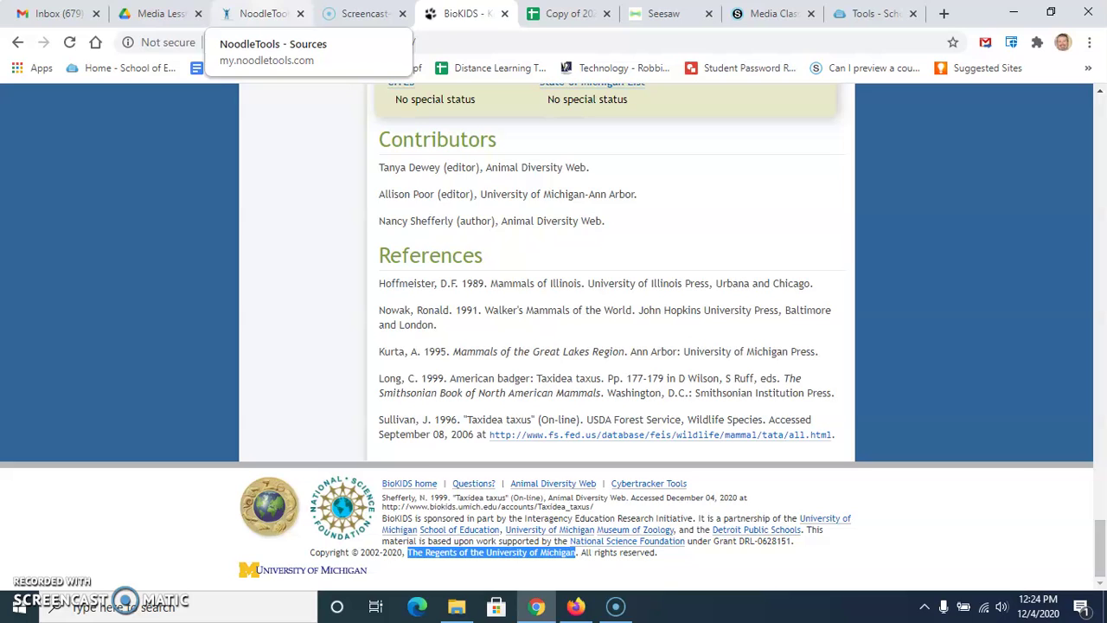
left_click(259, 13)
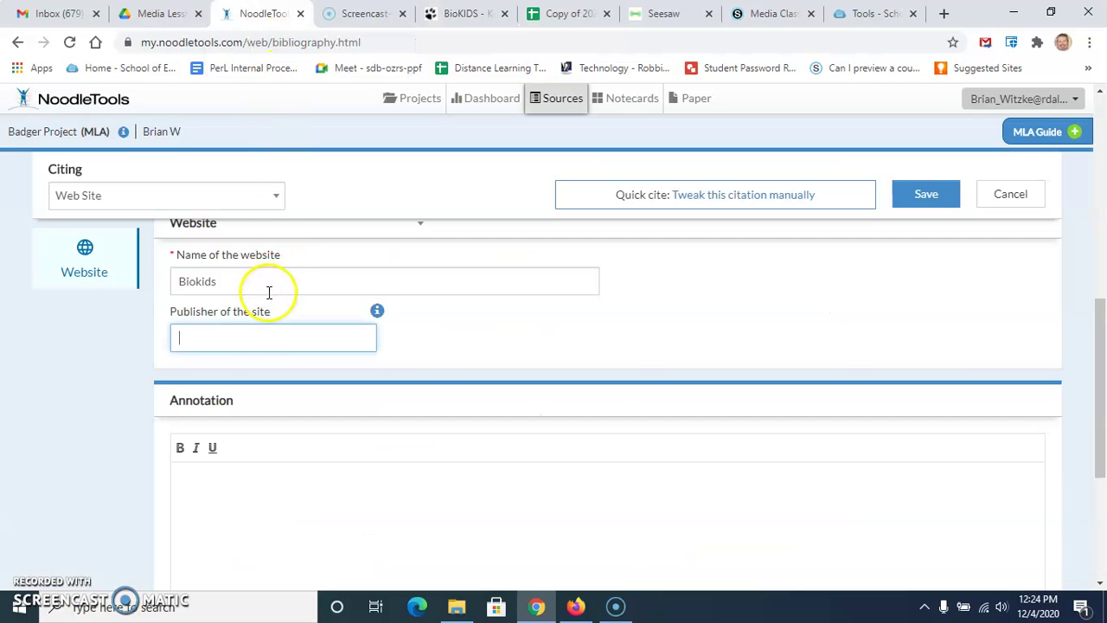
right_click(255, 335)
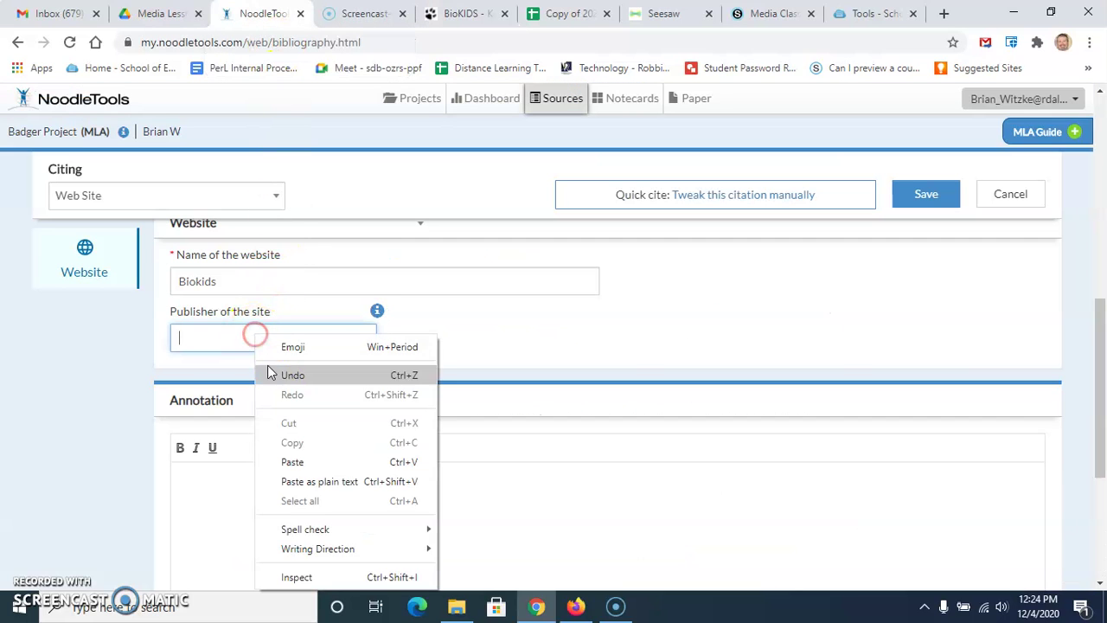
left_click(292, 461)
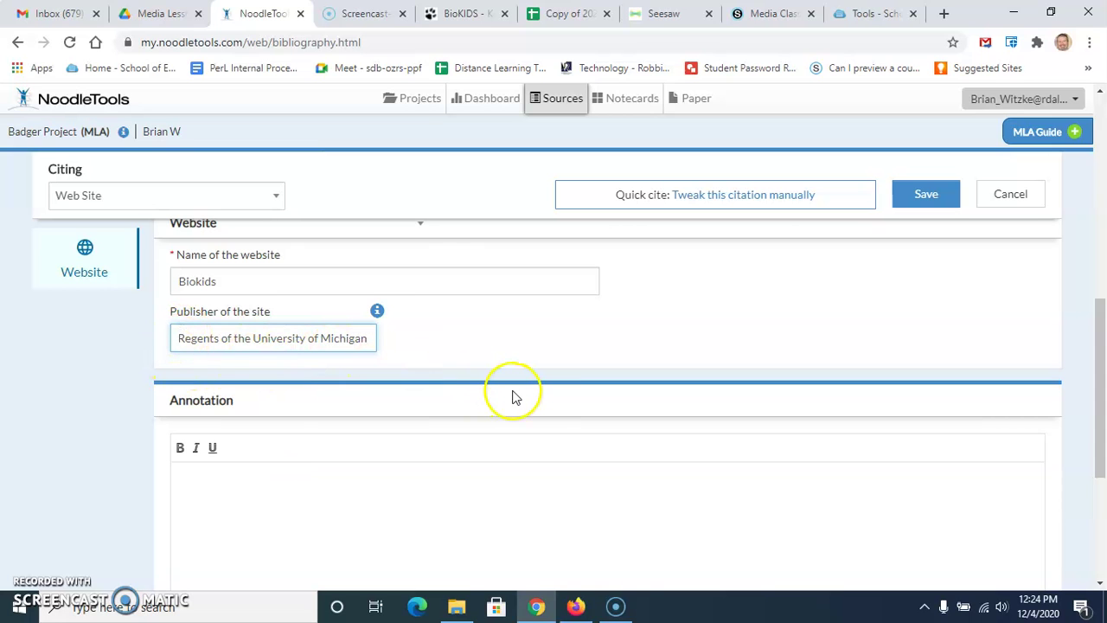
scroll(593, 361, "up", 3)
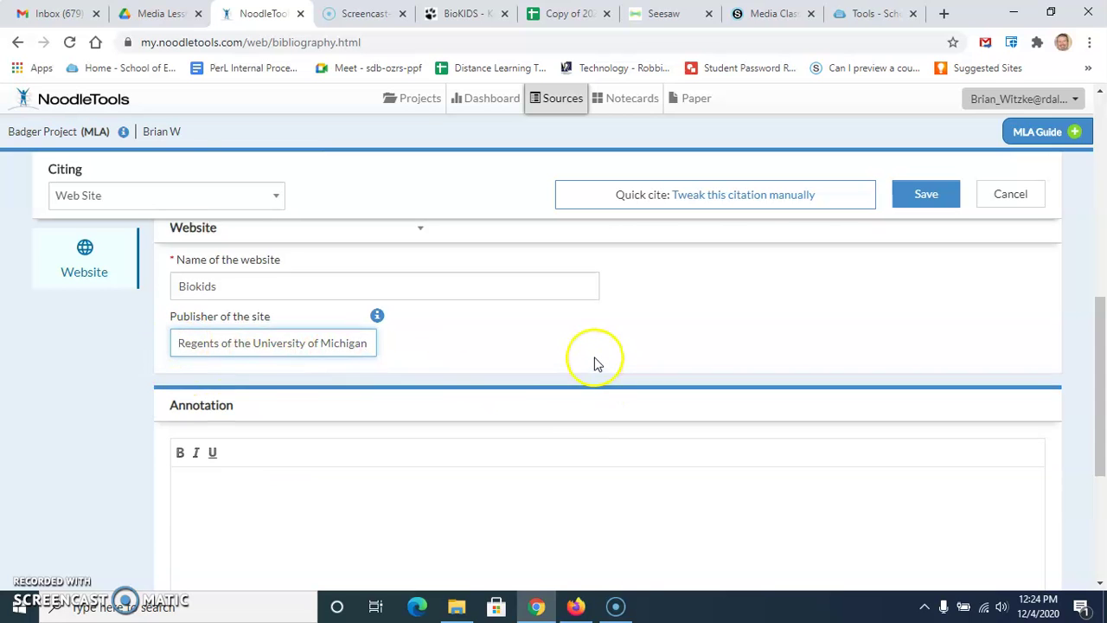
scroll(593, 361, "up", 5)
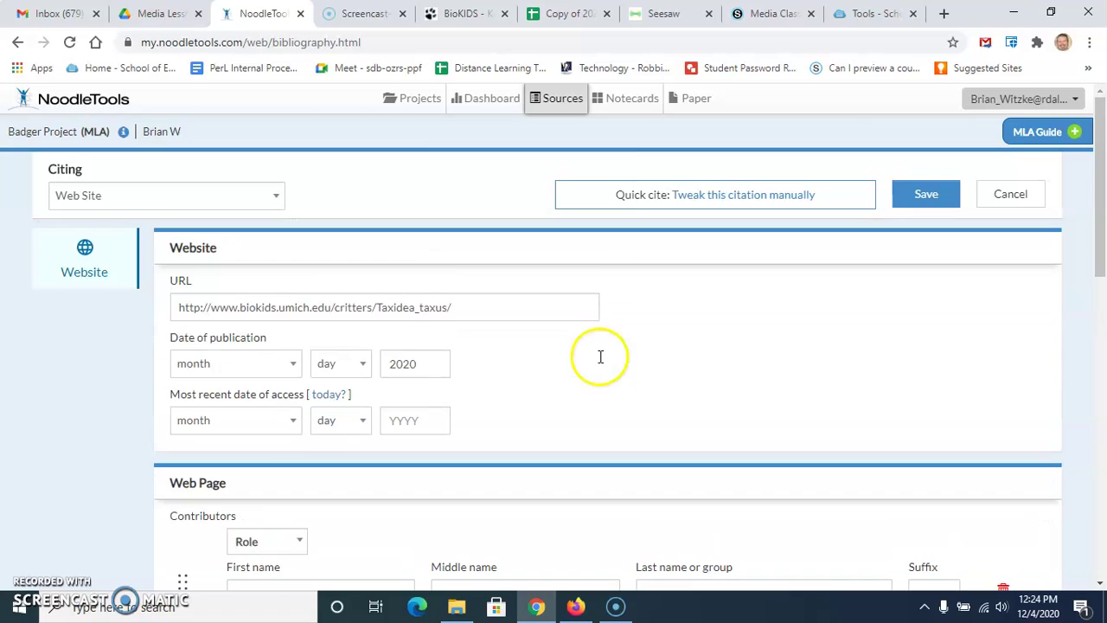
scroll(610, 375, "down", 1)
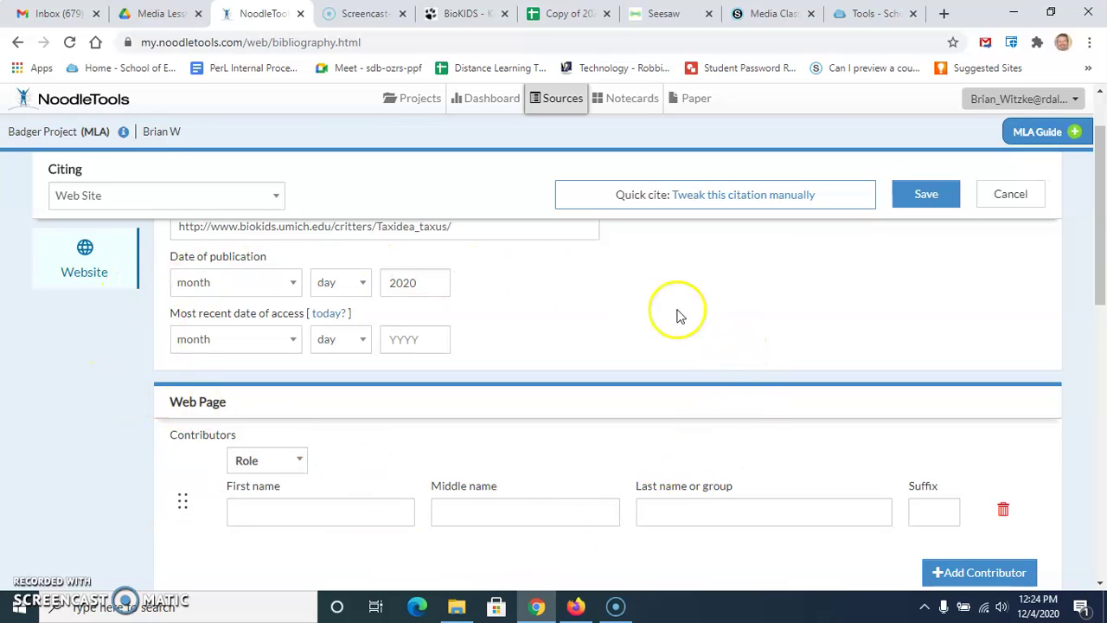
left_click(593, 354)
left_click(594, 380)
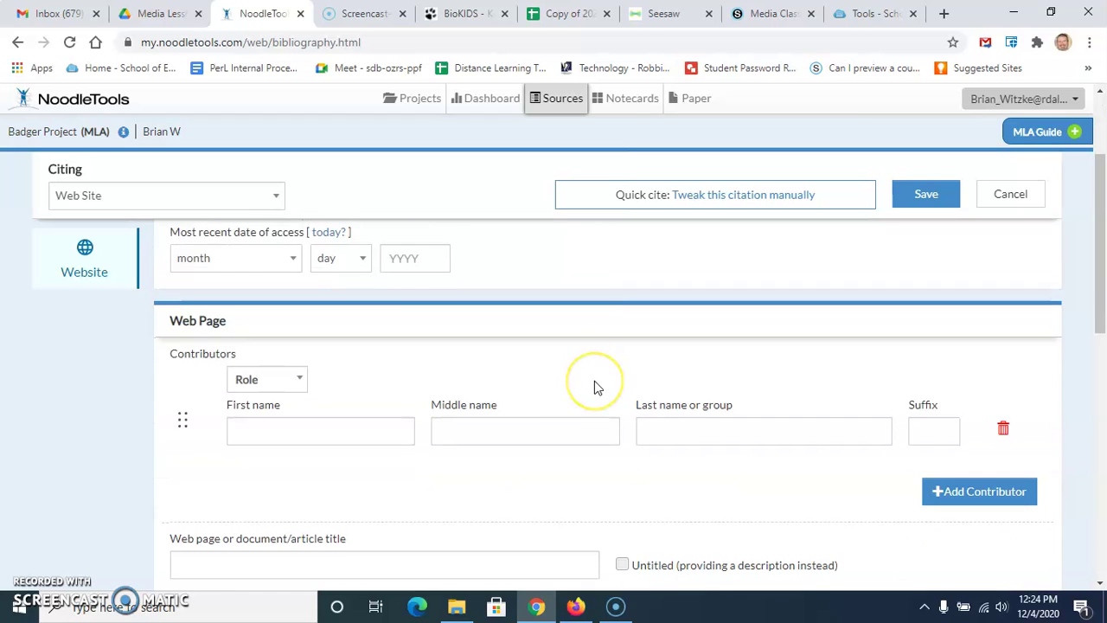
- Locate the citation's contributor fields and examine the Contributors section of the BioKIDS badger page for its editors and author
scroll(594, 380, "down", 1)
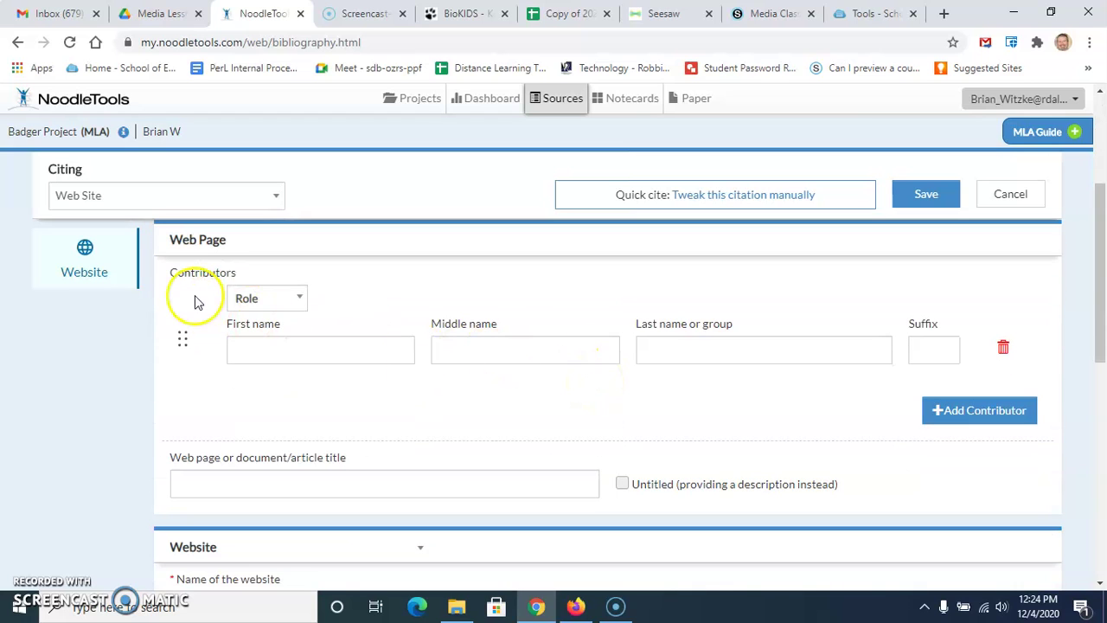
left_click(240, 272)
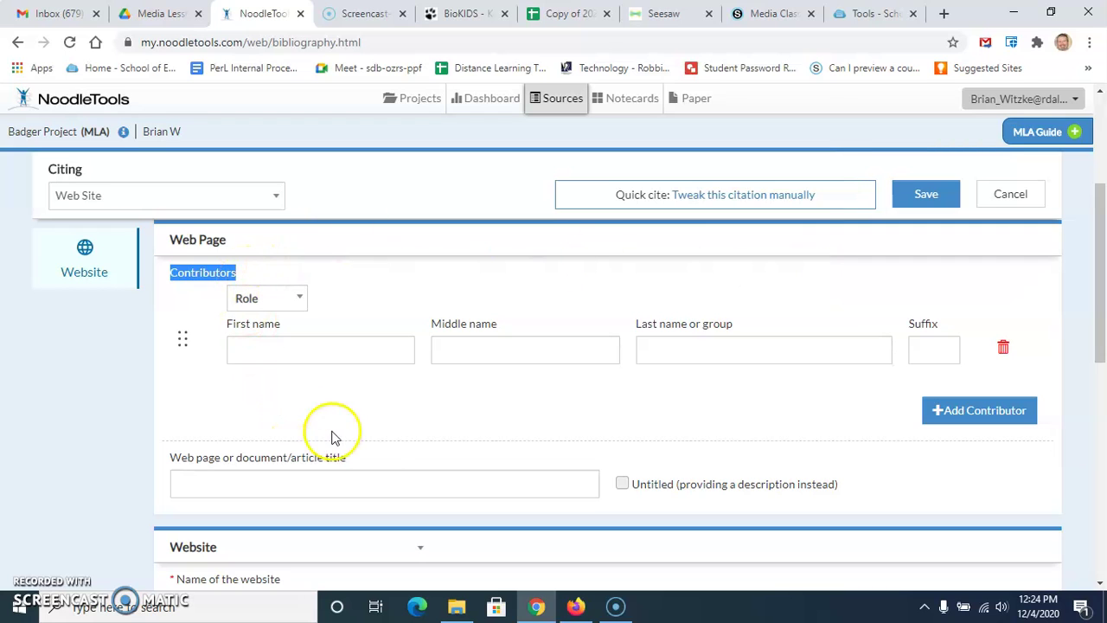
left_click(314, 350)
left_click(450, 19)
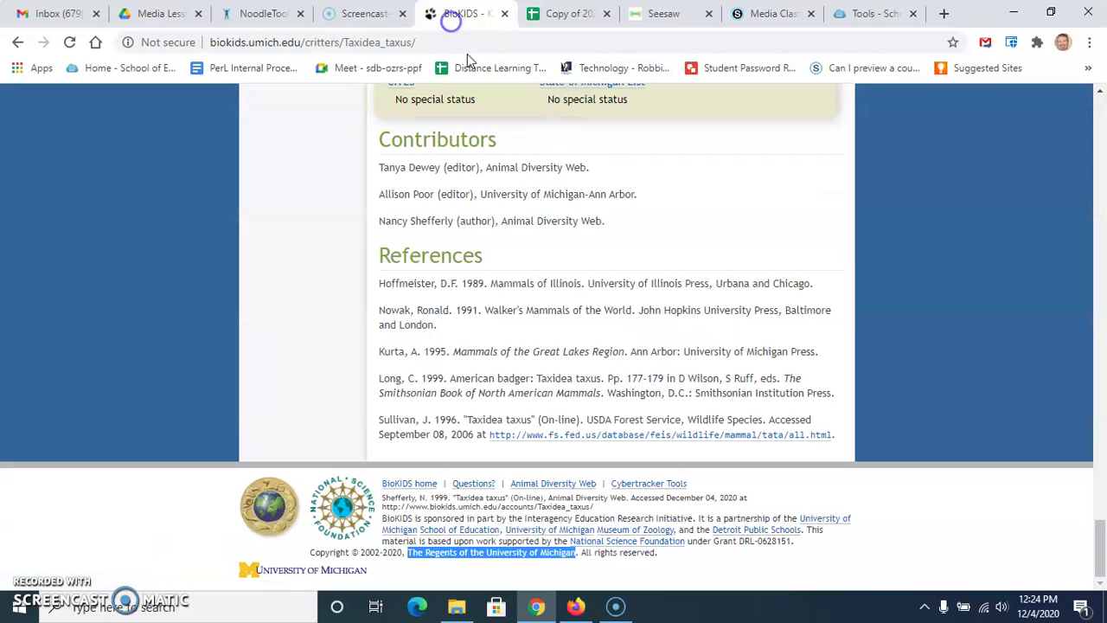
scroll(957, 398, "up", 2)
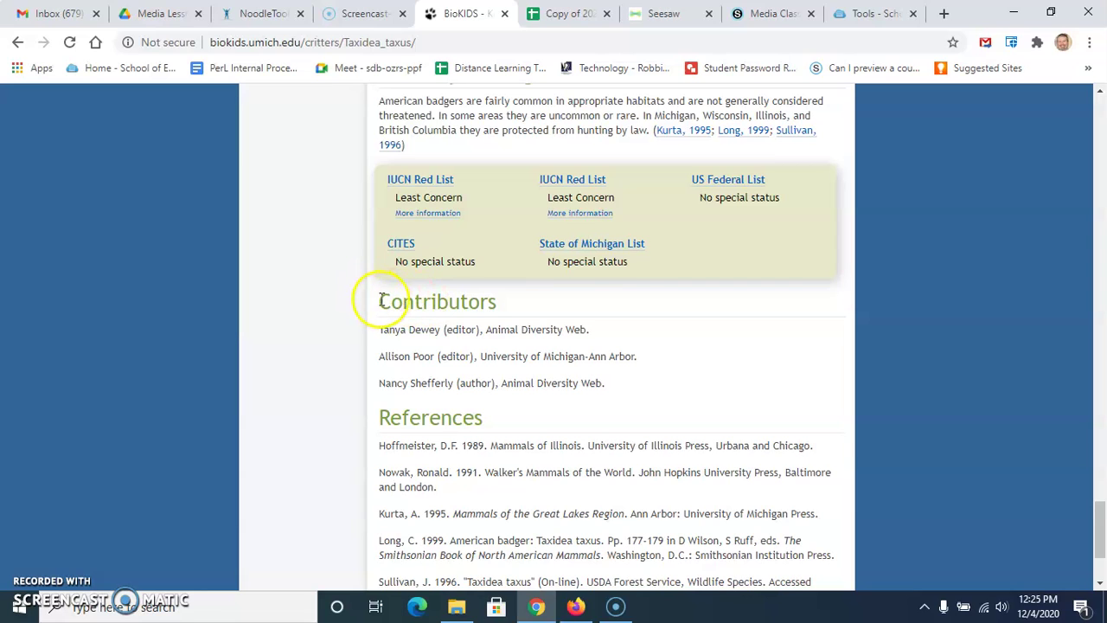
left_click_drag(380, 300, 510, 302)
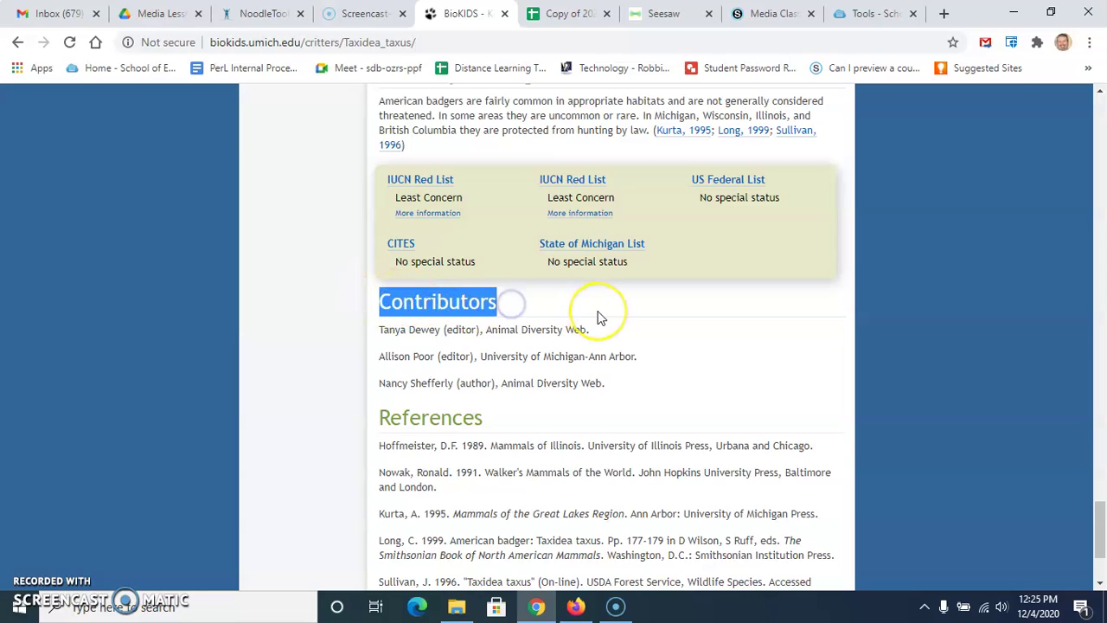
left_click_drag(377, 328, 644, 352)
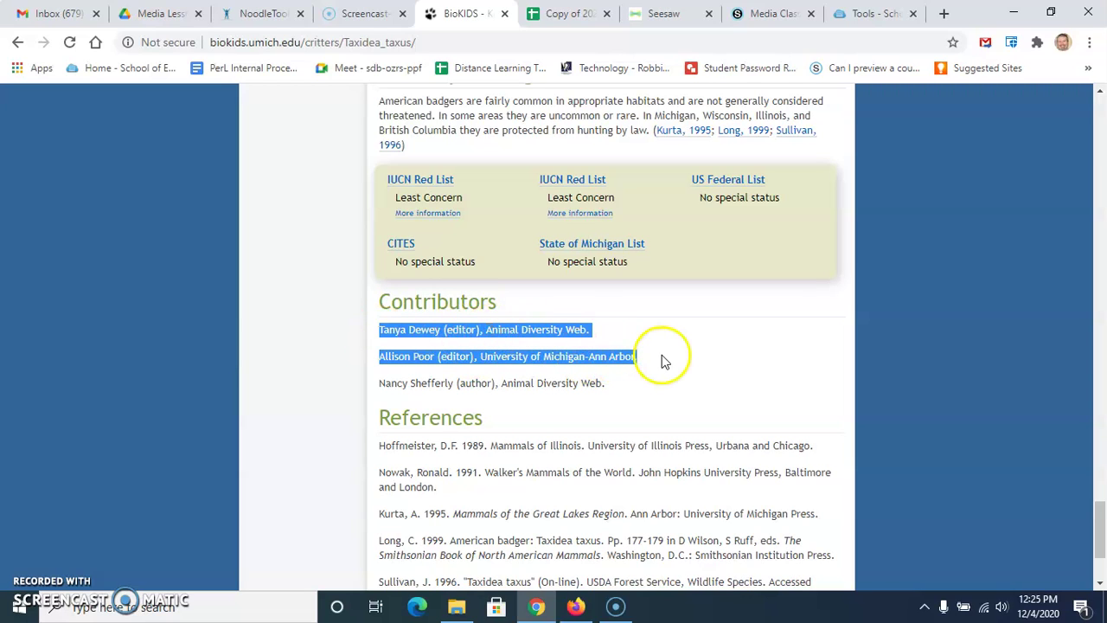
left_click(662, 358)
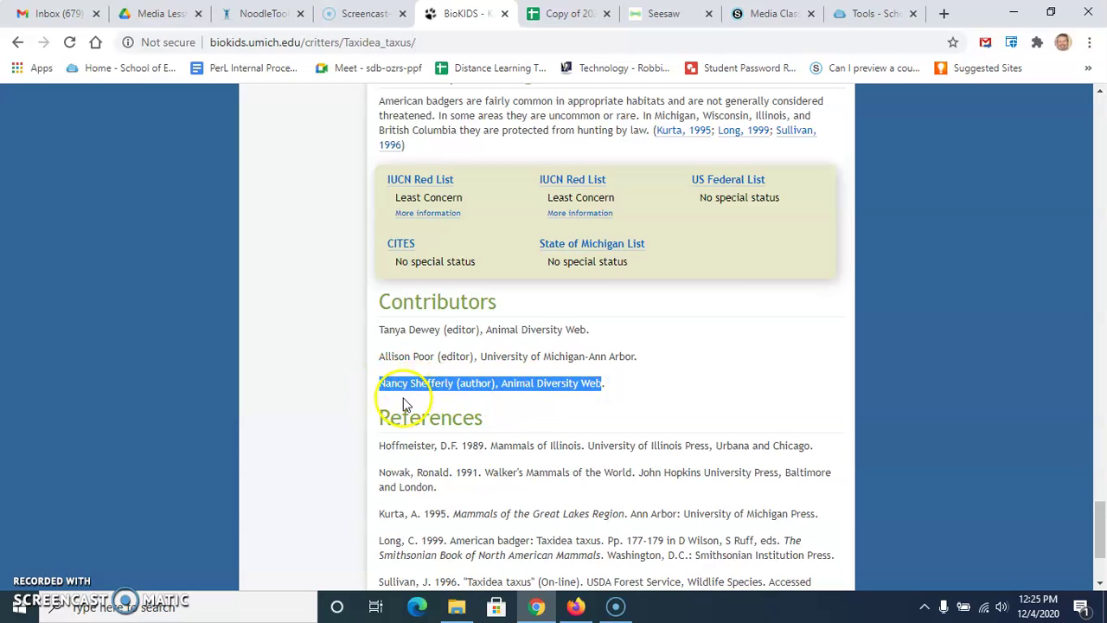
left_click(459, 402)
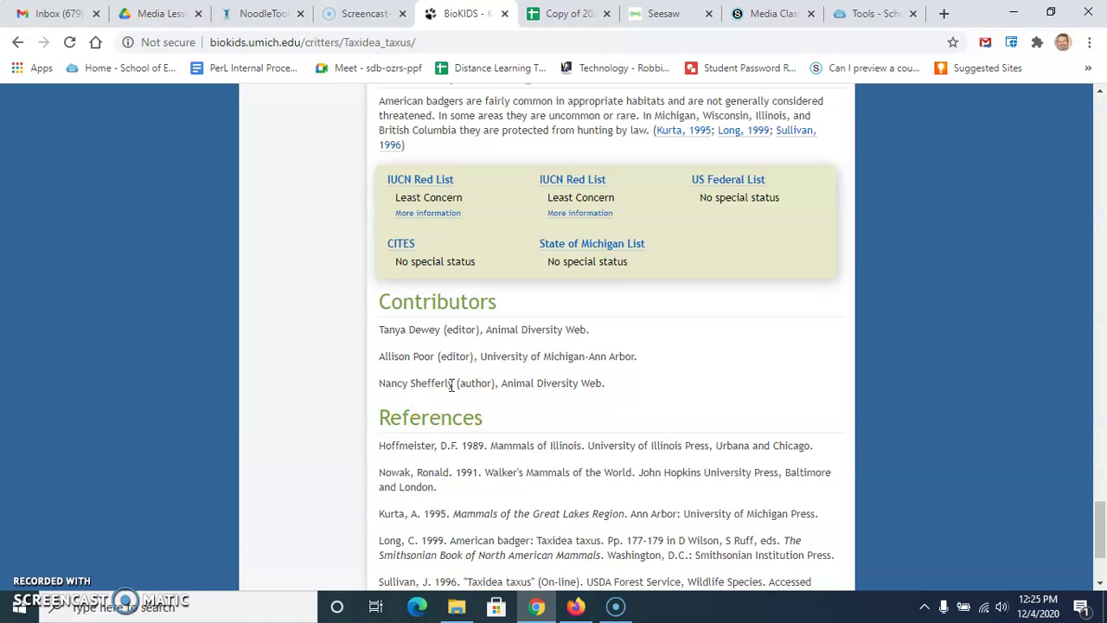
- Copy the author's last name from the BioKIDS contributors list into the citation's last name or group field in NoodleTools
right_click(430, 389)
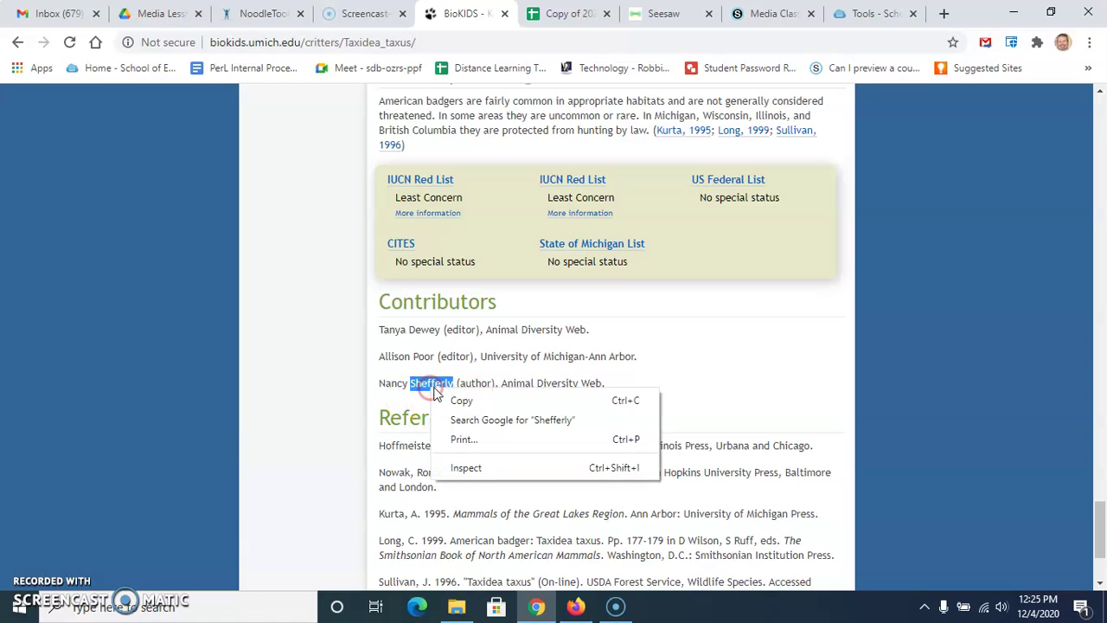
left_click(449, 398)
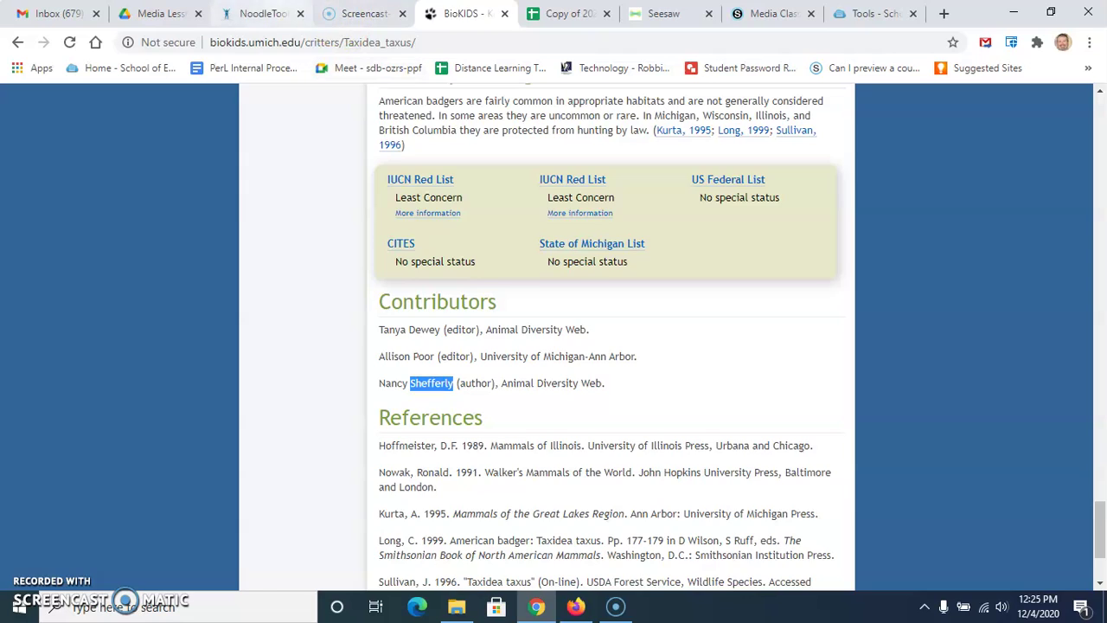
left_click(259, 14)
left_click(683, 345)
right_click(683, 345)
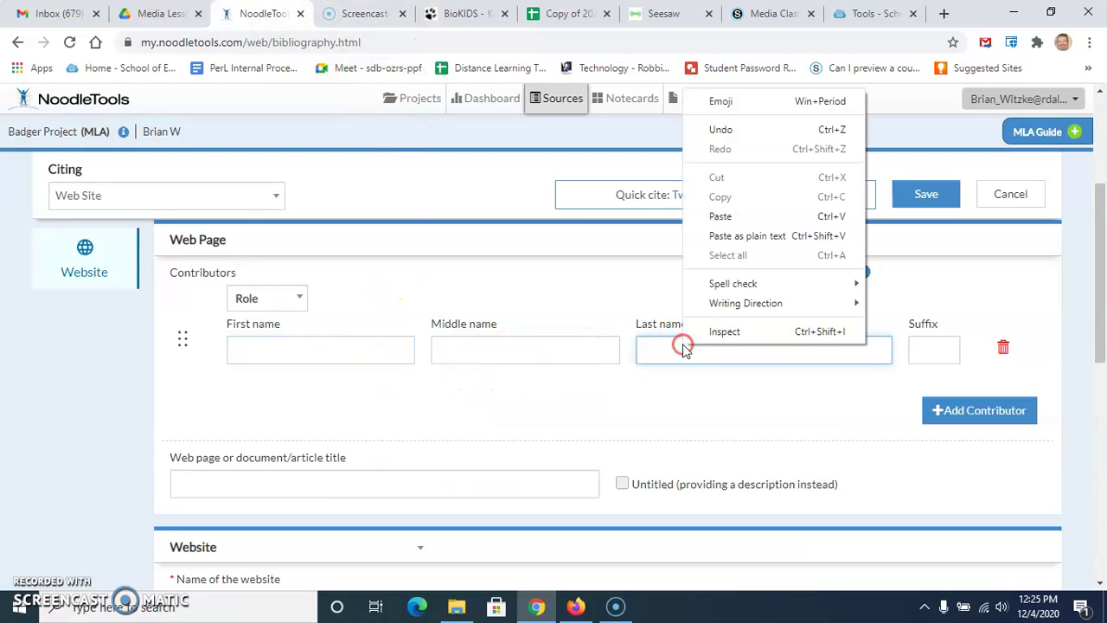
left_click(684, 215)
- Copy the author's first name from the BioKIDS page into the contributor's first name field and set the role to Author
left_click(406, 345)
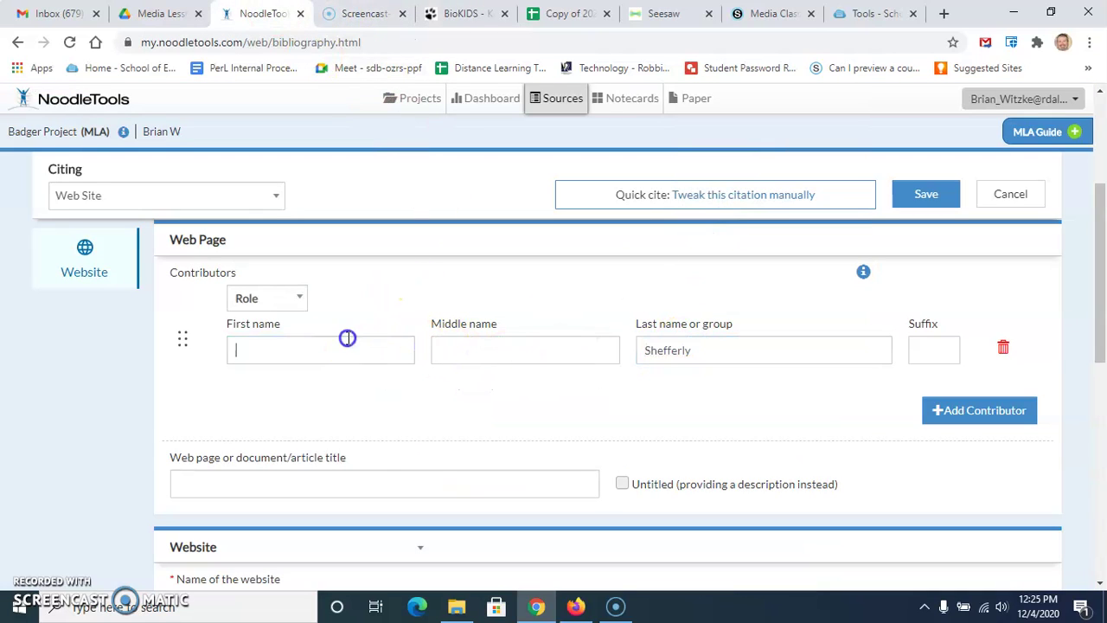
left_click(463, 14)
left_click(408, 384)
right_click(381, 384)
left_click(405, 395)
left_click(259, 13)
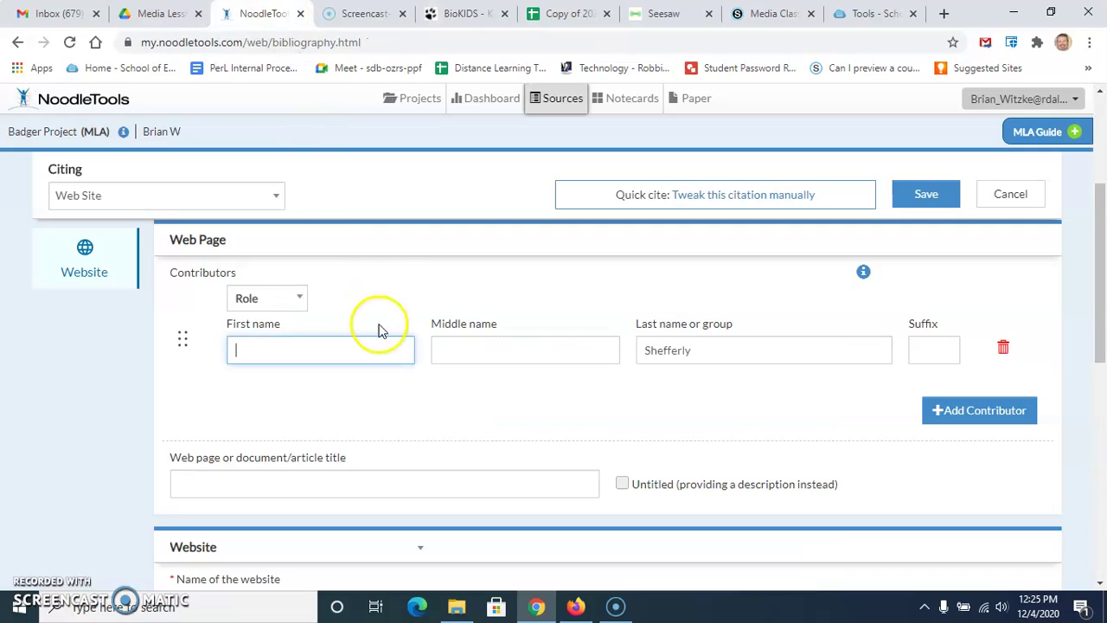
right_click(379, 348)
left_click(418, 219)
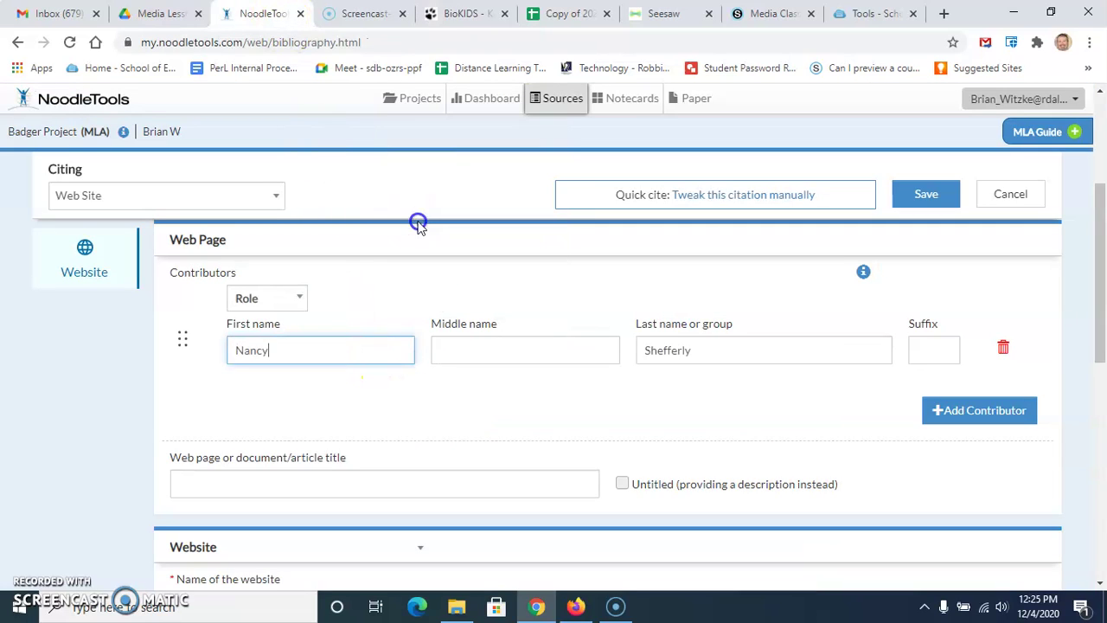
left_click(304, 301)
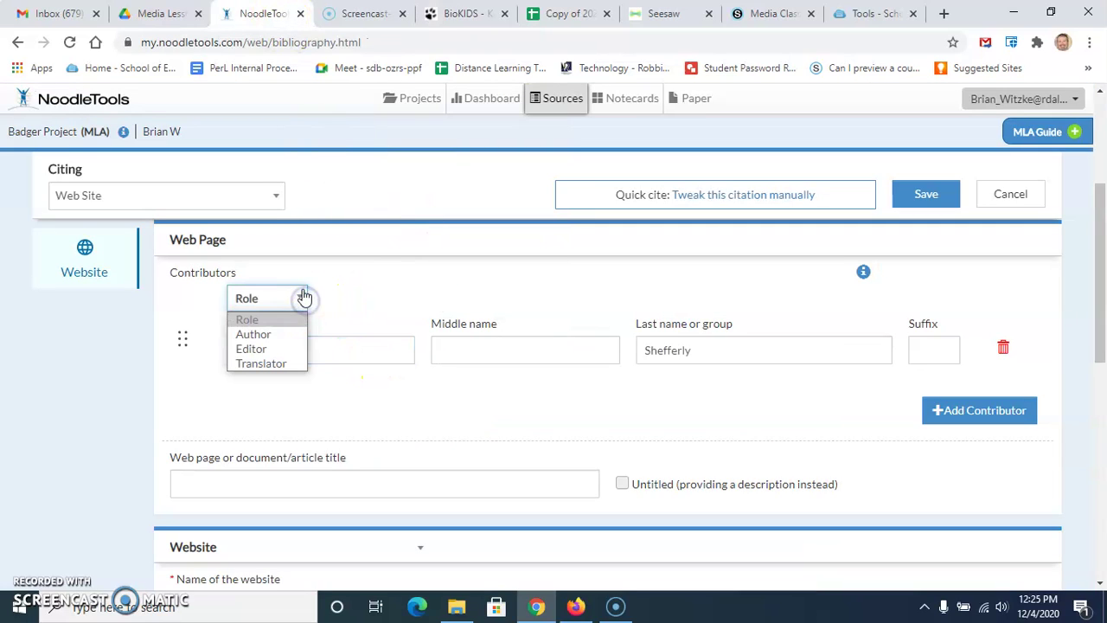
left_click(278, 334)
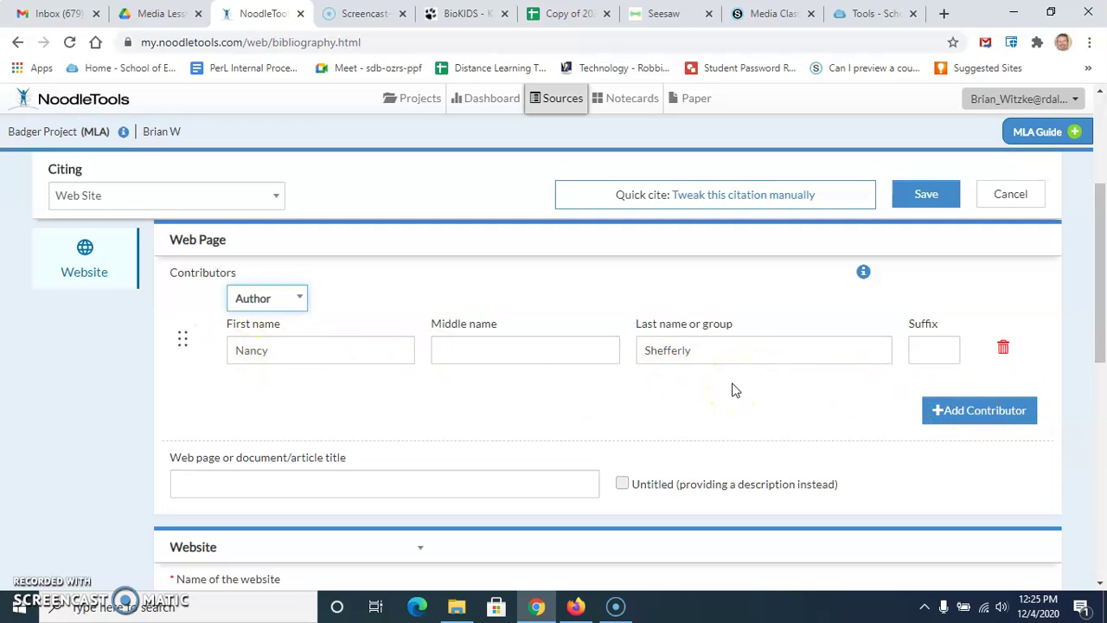
- Recheck the author's credit line in the Contributors section of the BioKIDS badger page
left_click(463, 16)
left_click(489, 384)
left_click(597, 380)
left_click_drag(597, 380, 368, 378)
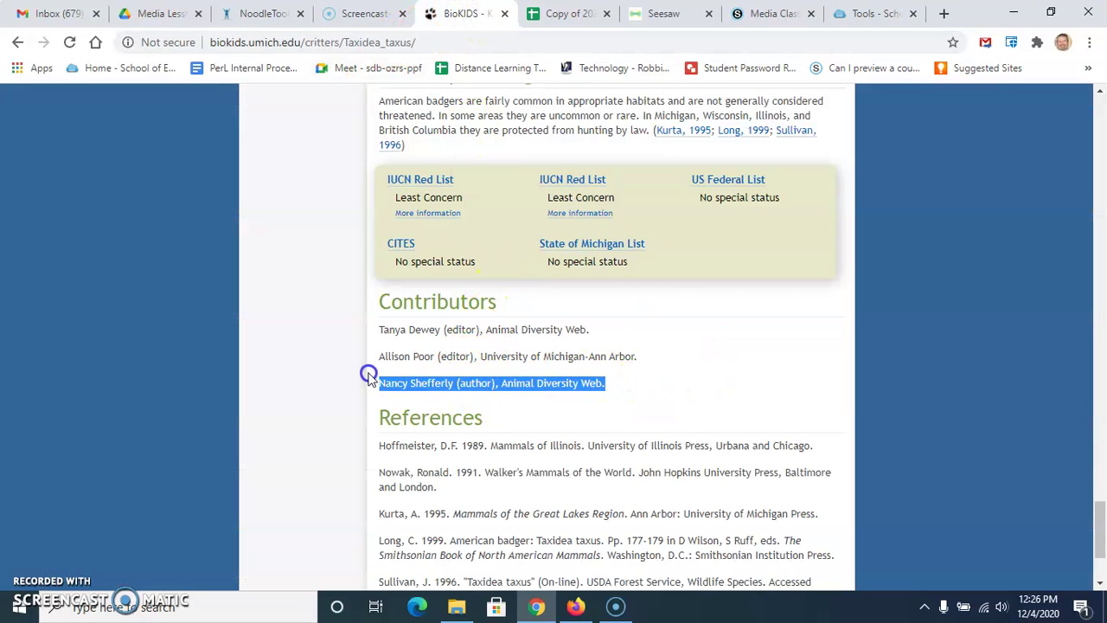
left_click(614, 385)
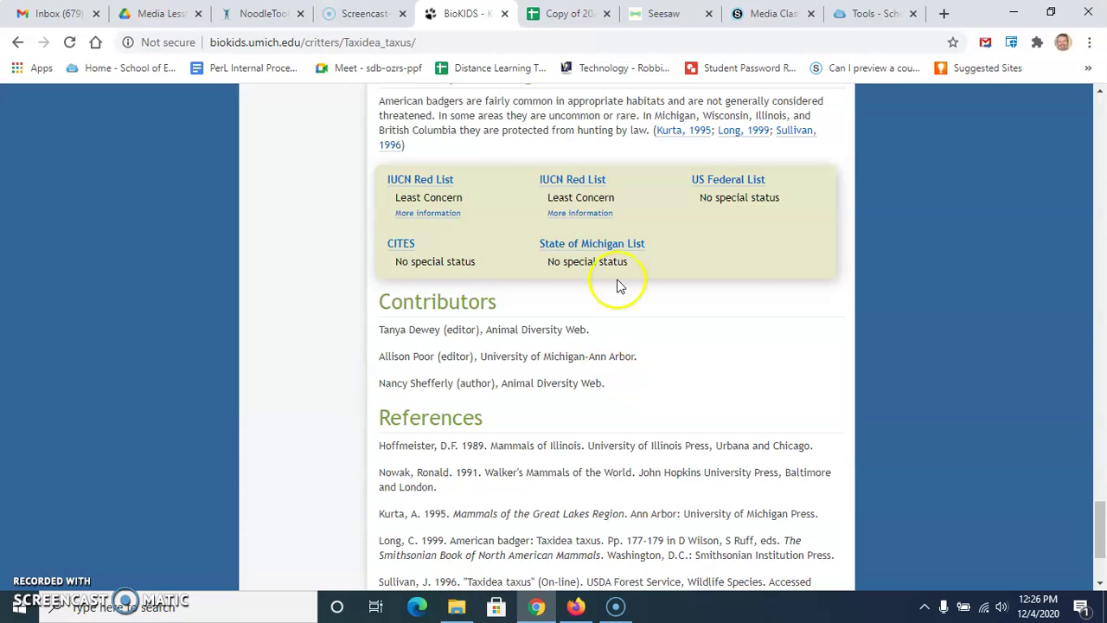
- Fill in the web page or article title of the citation as American badger, copied from the BioKIDS page heading
left_click(275, 14)
scroll(411, 398, "down", 1)
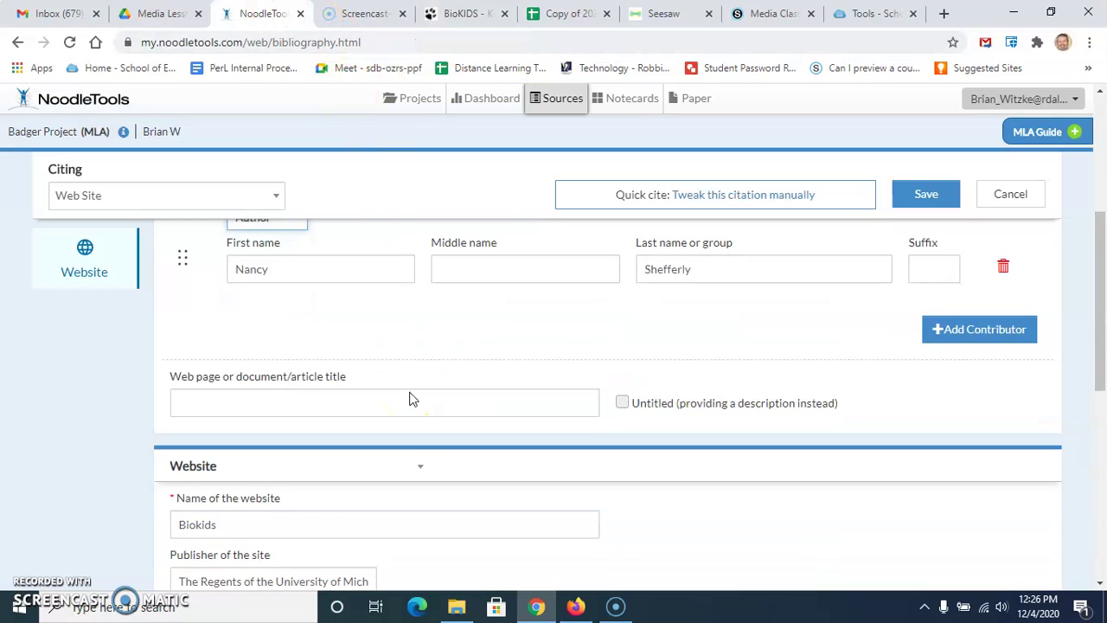
scroll(412, 351, "down", 1)
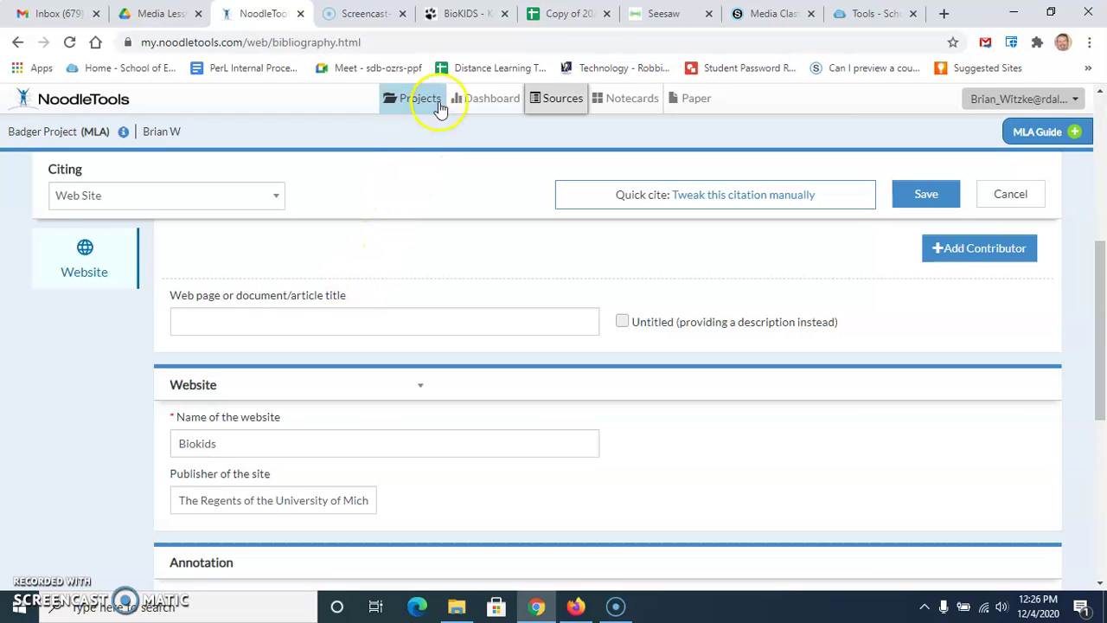
left_click(460, 24)
left_click_drag(1102, 567, 1100, 126)
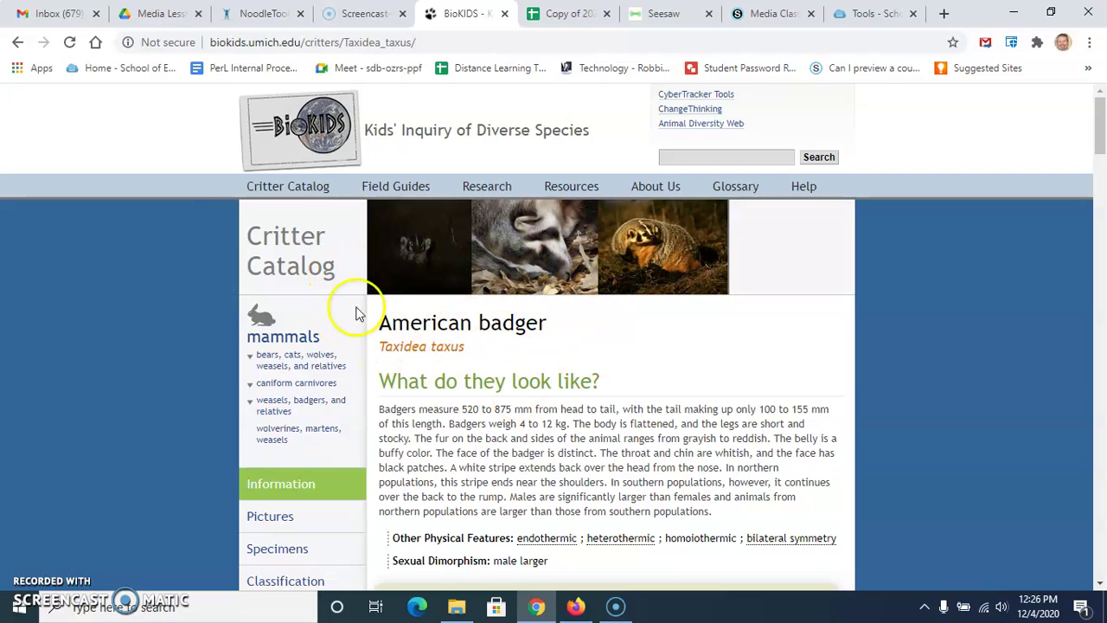
left_click_drag(548, 323, 381, 323)
right_click(435, 312)
left_click(458, 322)
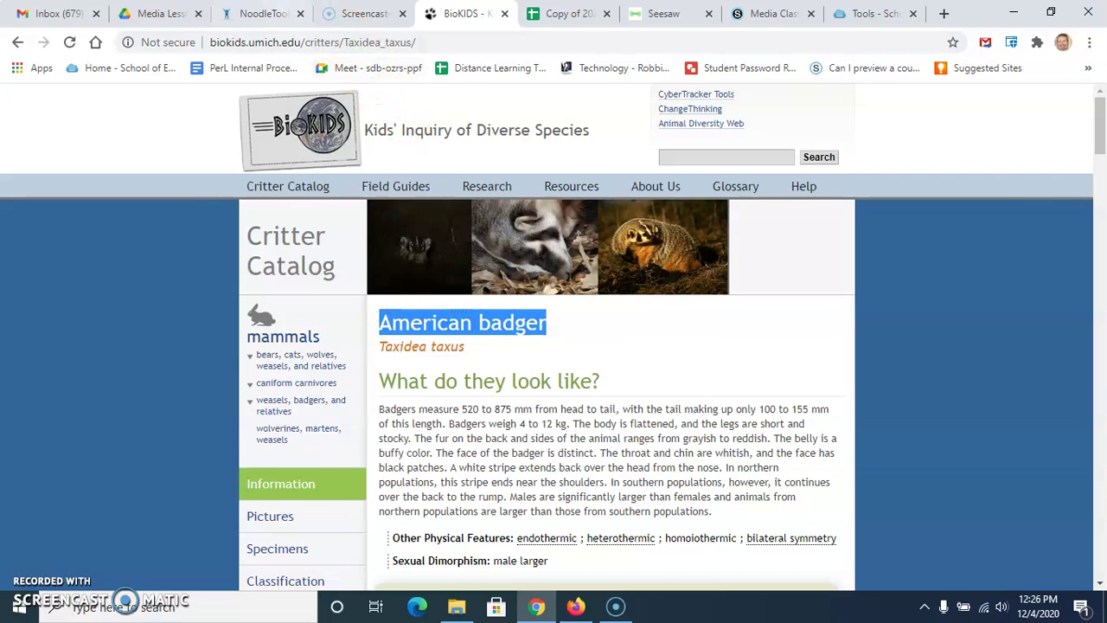
left_click(259, 13)
left_click(302, 315)
right_click(303, 317)
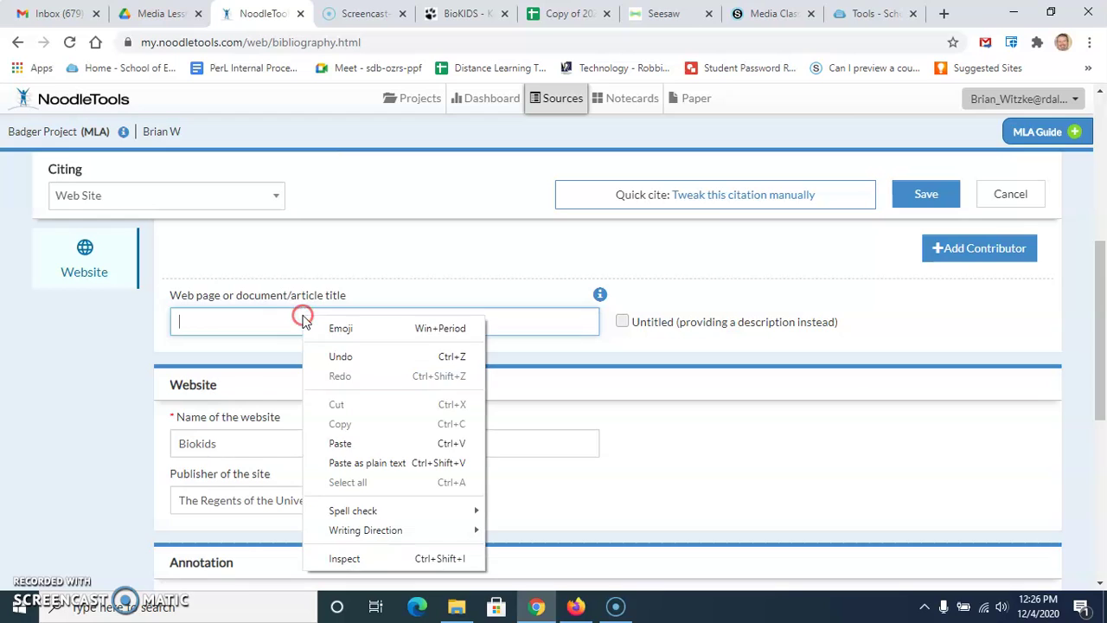
left_click(360, 440)
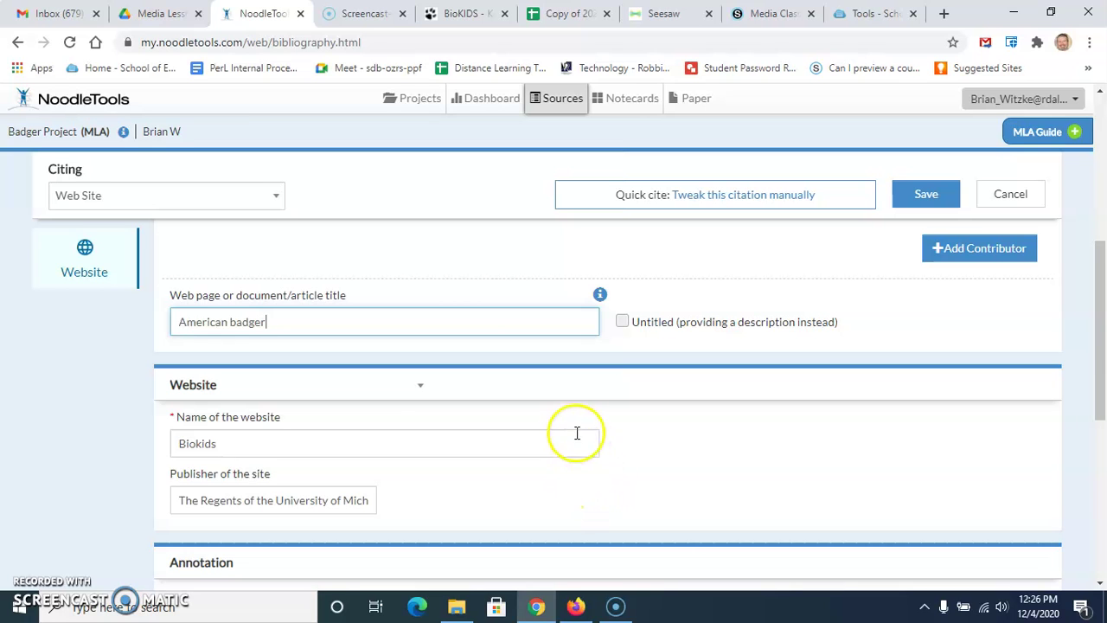
- Review the citation's URL, date of publication, date of access and contributor entries from the beginning of the form
scroll(572, 436, "up", 2)
scroll(571, 435, "up", 3)
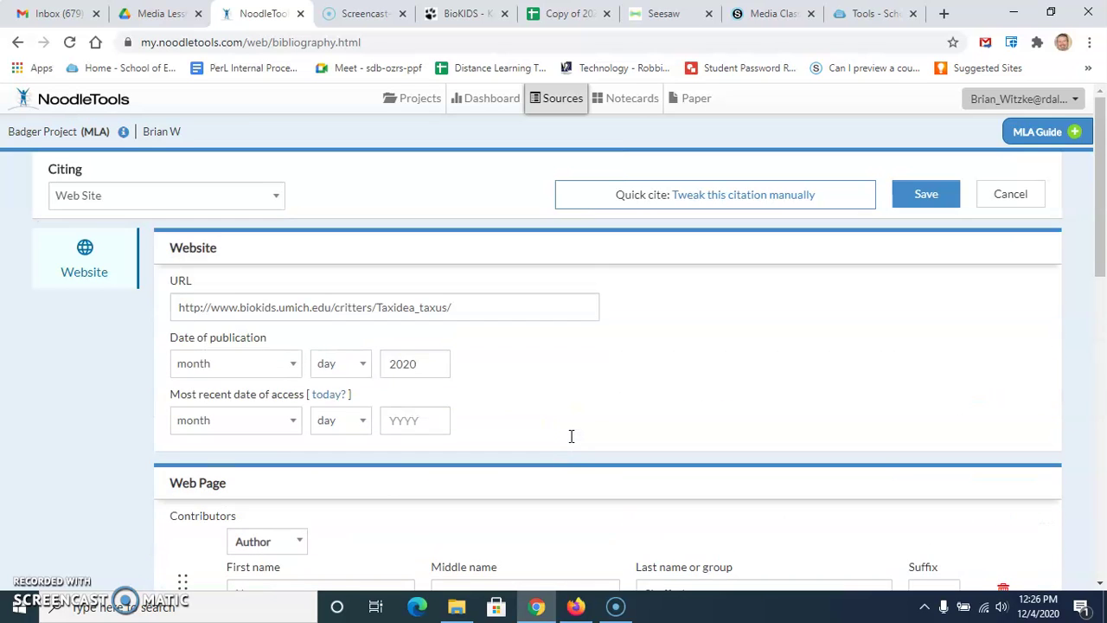
left_click_drag(516, 310, 168, 294)
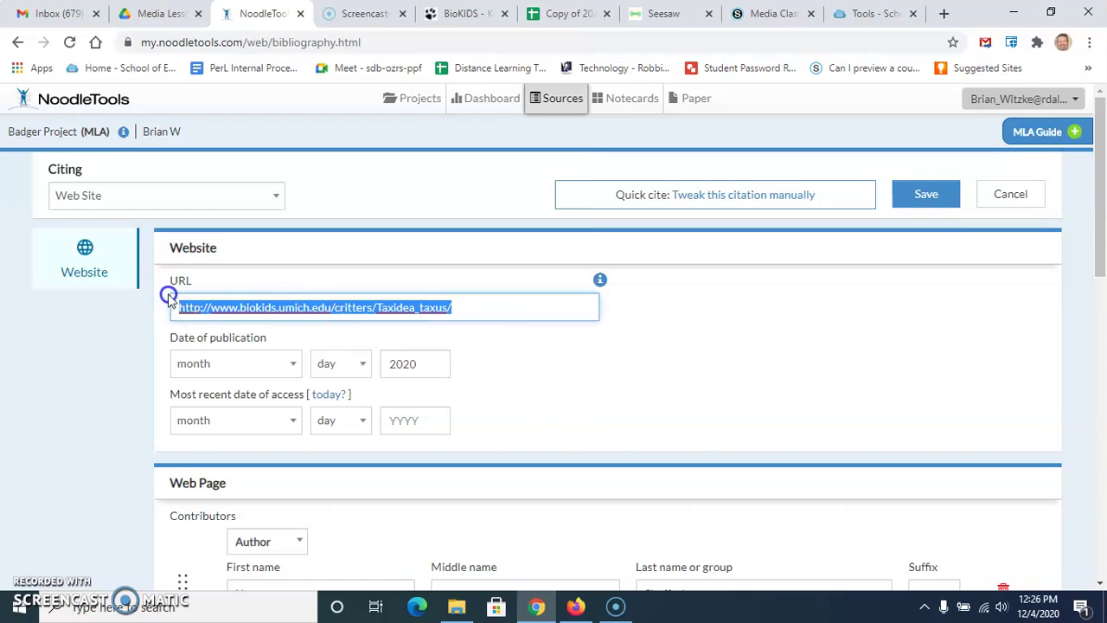
left_click(485, 387)
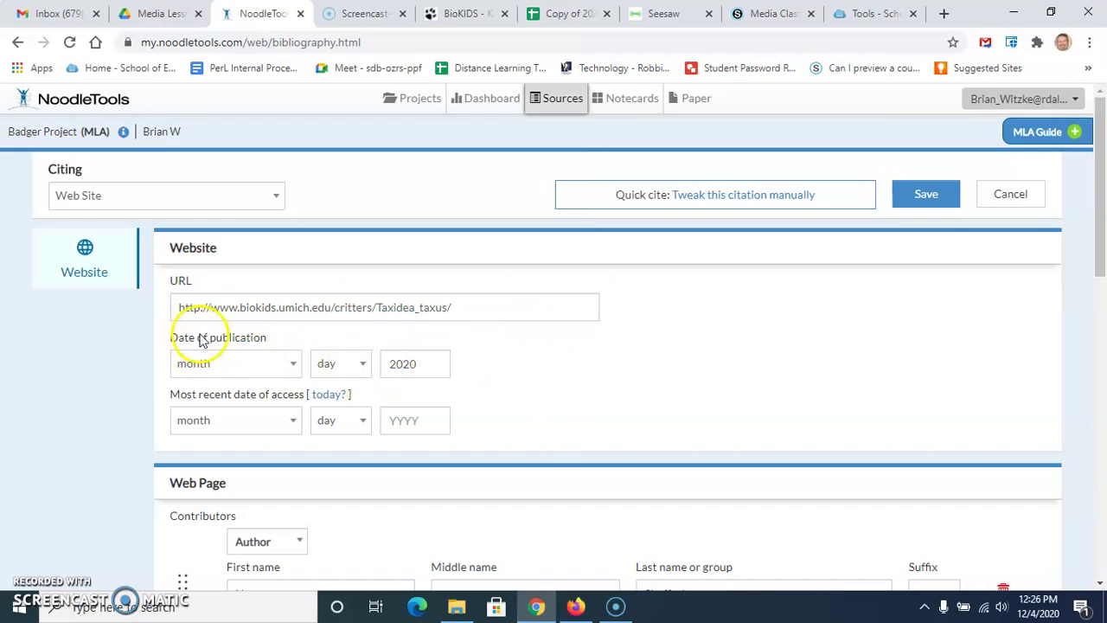
left_click_drag(414, 361, 386, 363)
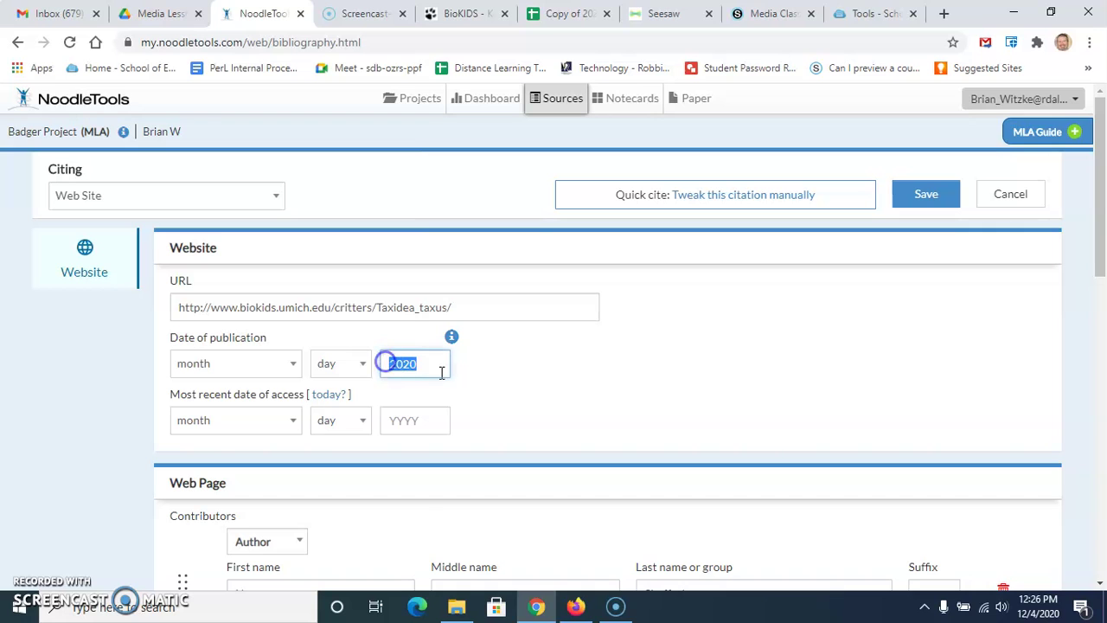
left_click(511, 382)
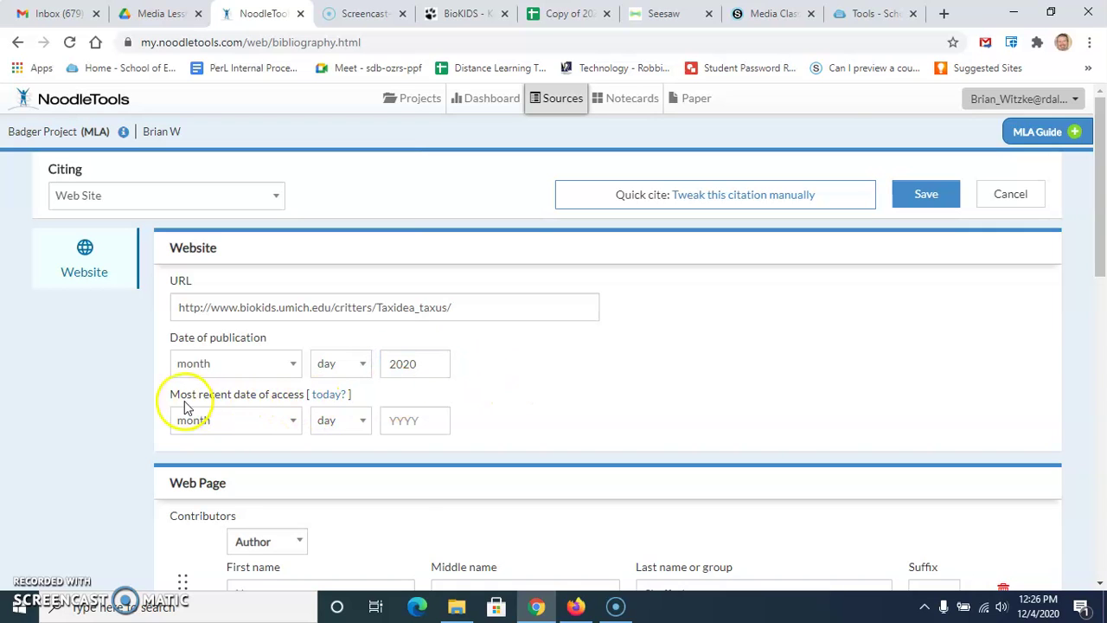
scroll(600, 424, "down", 1)
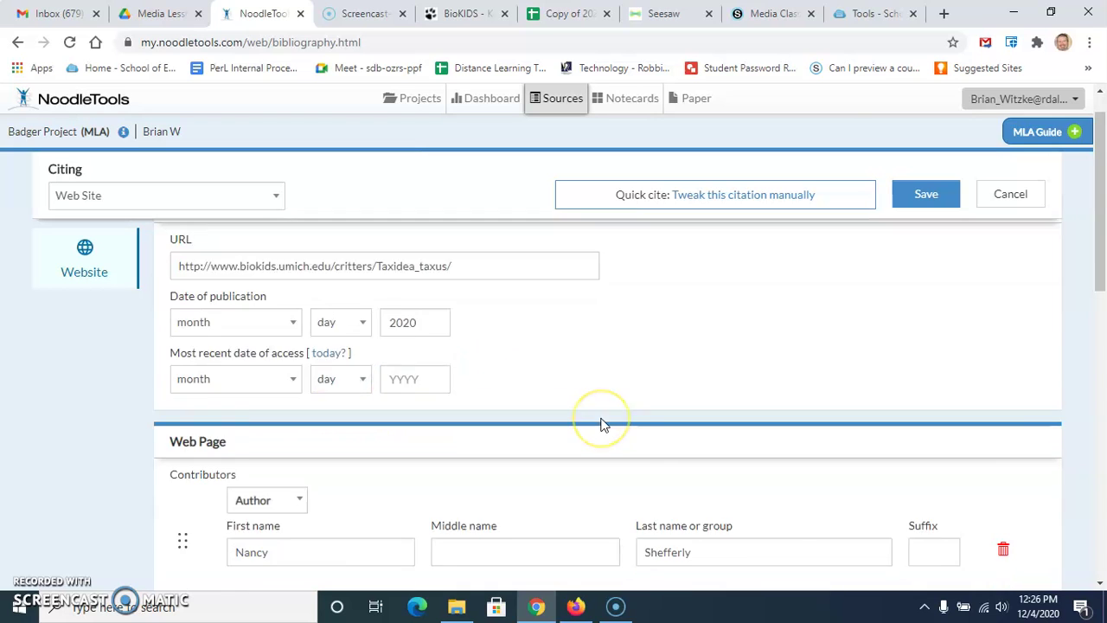
scroll(603, 424, "down", 2)
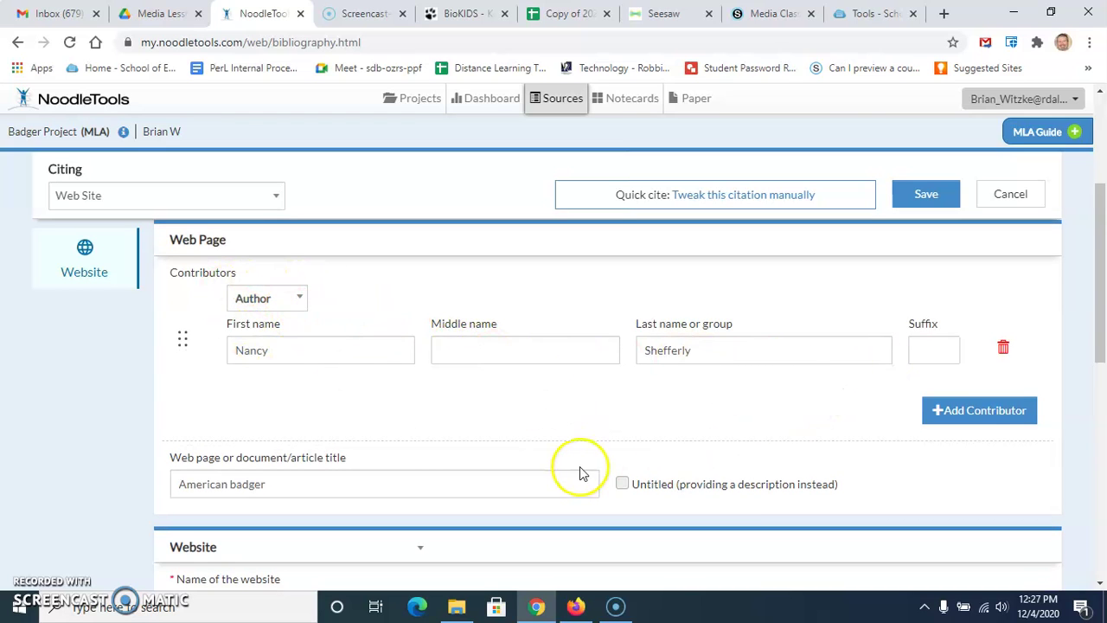
- Capitalize the second word of the web page title so it reads American Badger
scroll(579, 473, "down", 2)
left_click_drag(288, 320, 179, 322)
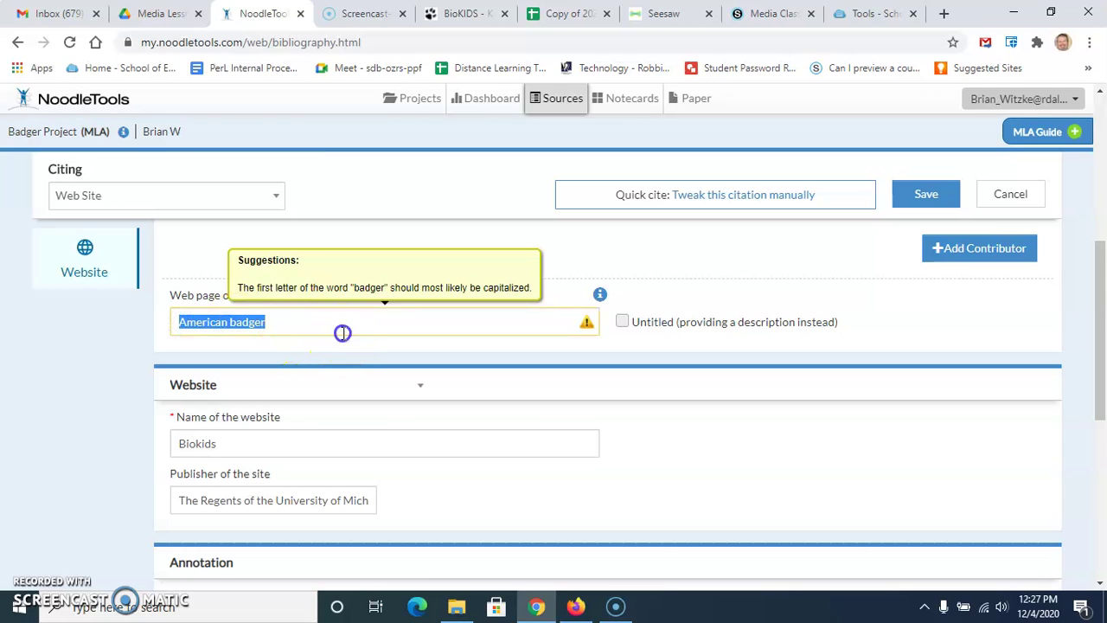
left_click(246, 321)
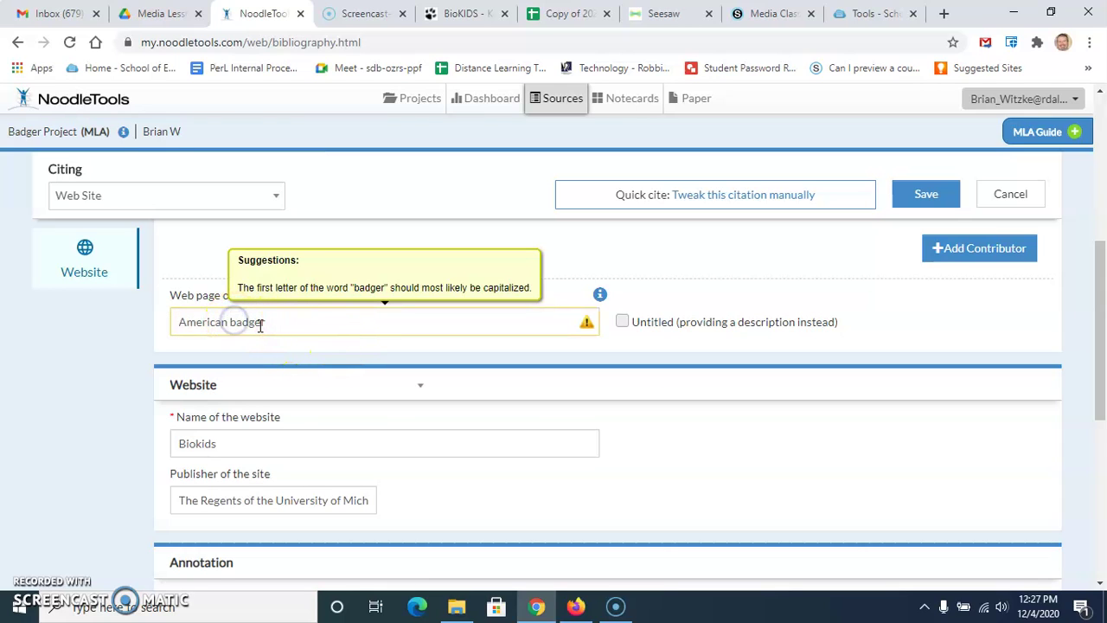
type("B")
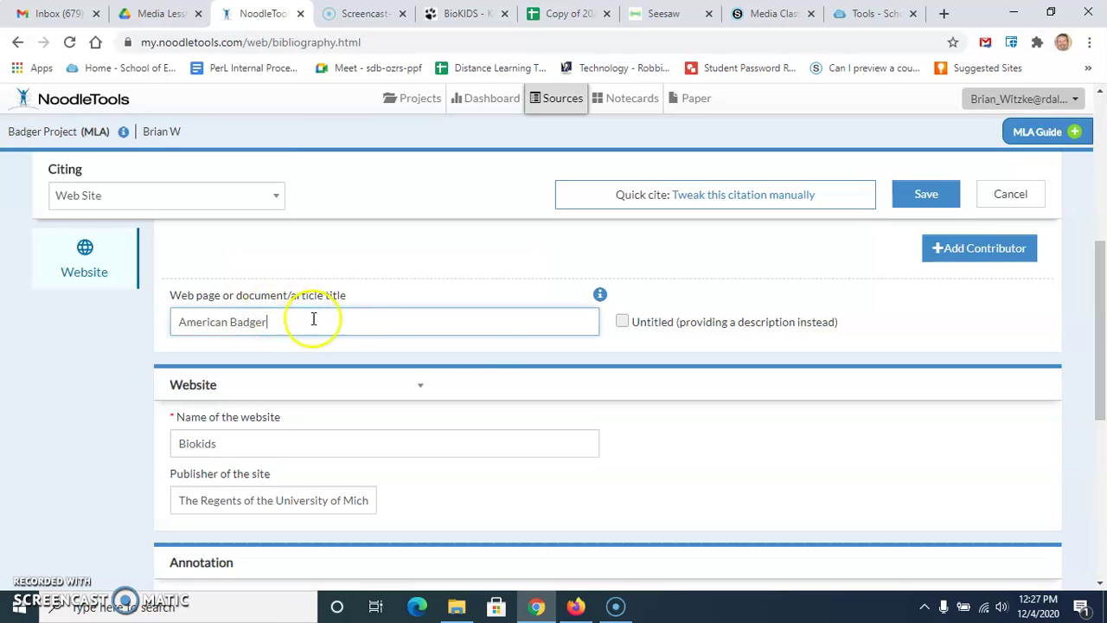
scroll(487, 365, "down", 1)
scroll(487, 361, "down", 1)
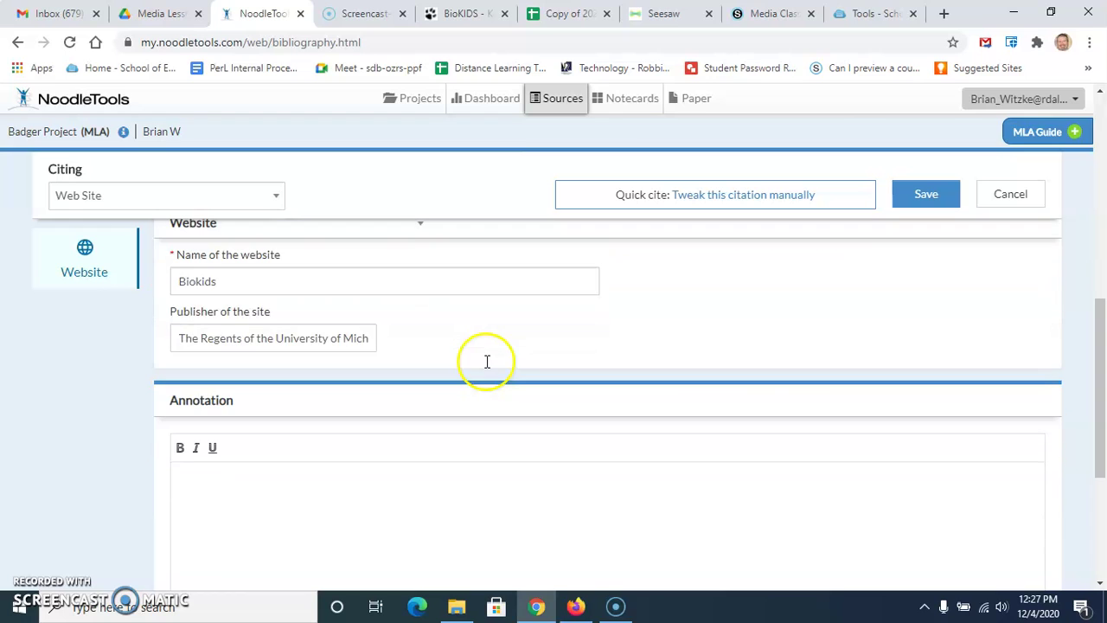
- Check the website name and publisher entries in the Website section of the citation form
left_click(230, 286)
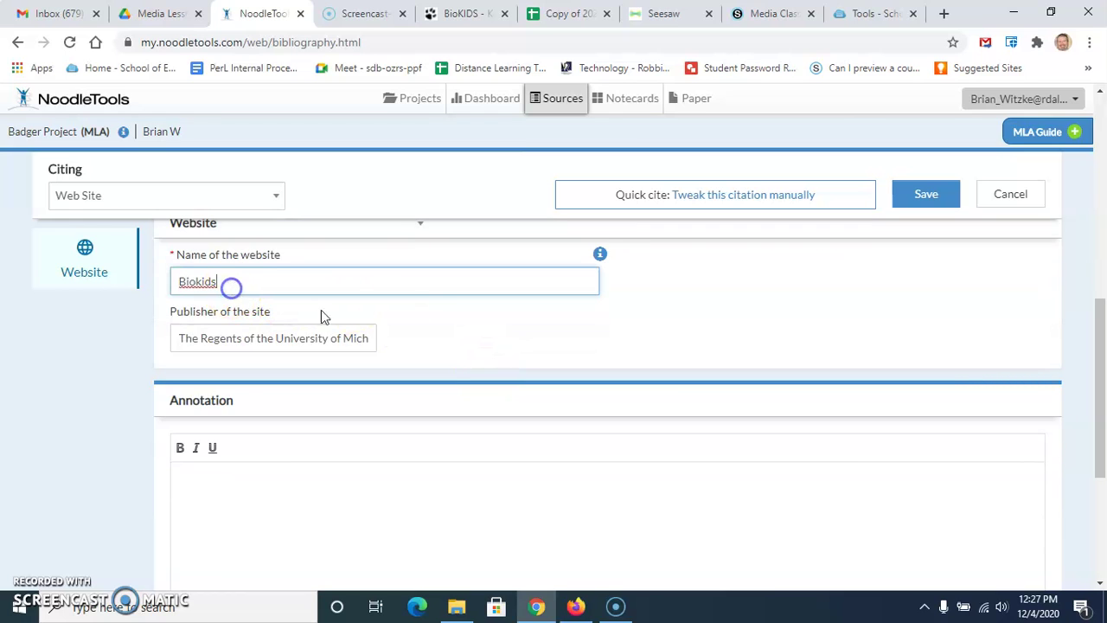
left_click_drag(178, 339, 374, 339)
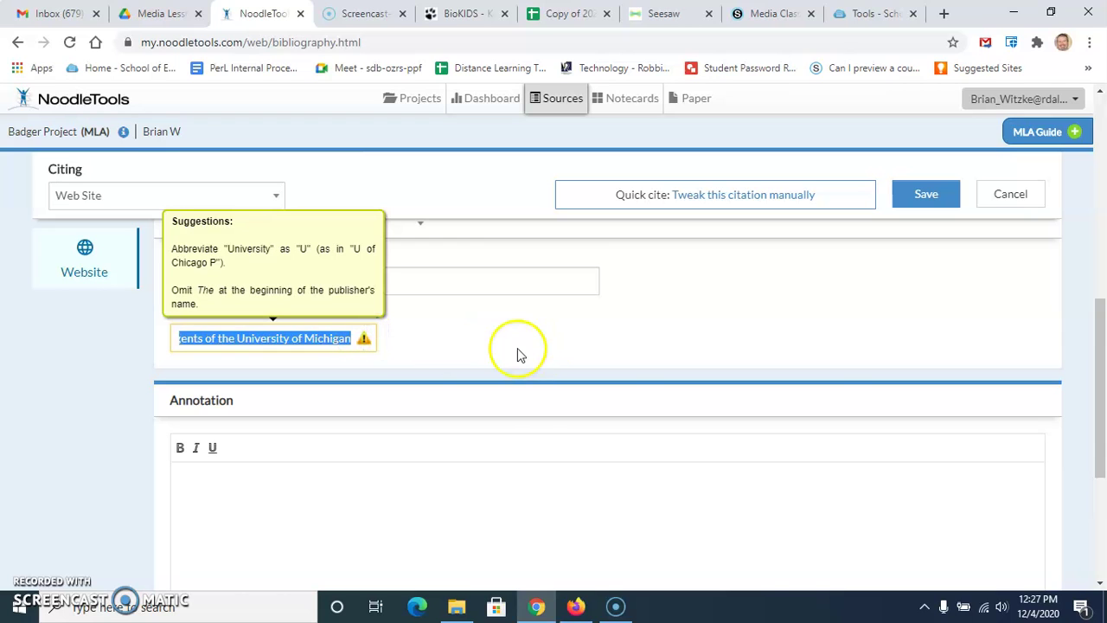
left_click(464, 342)
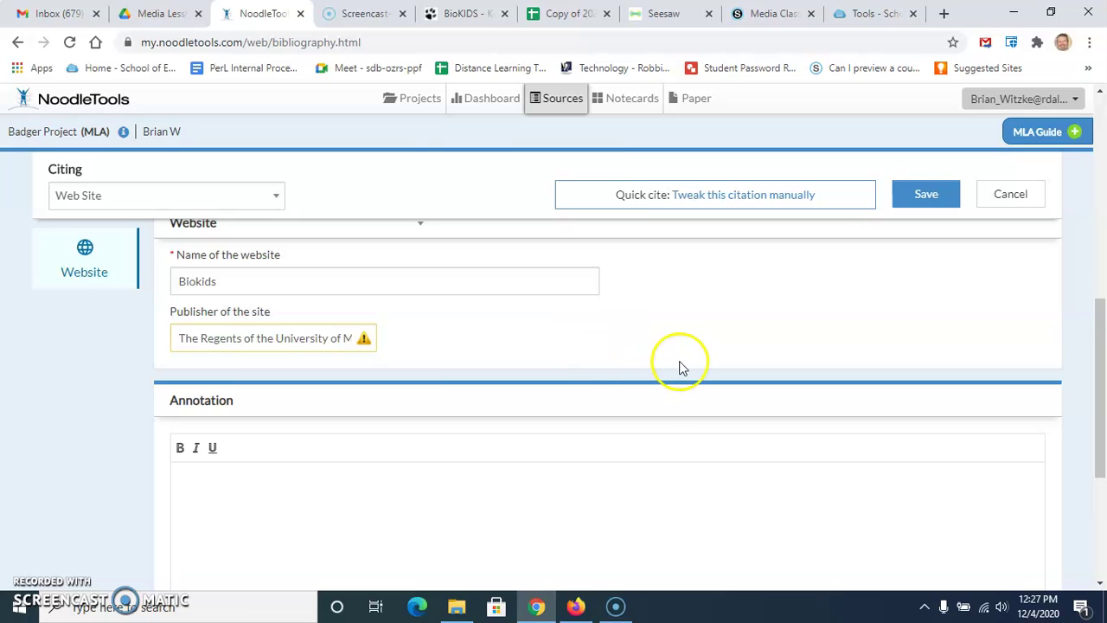
- Recheck the page title, contributor and access date entries and save the American Badger citation to the project's source list
scroll(546, 378, "up", 4)
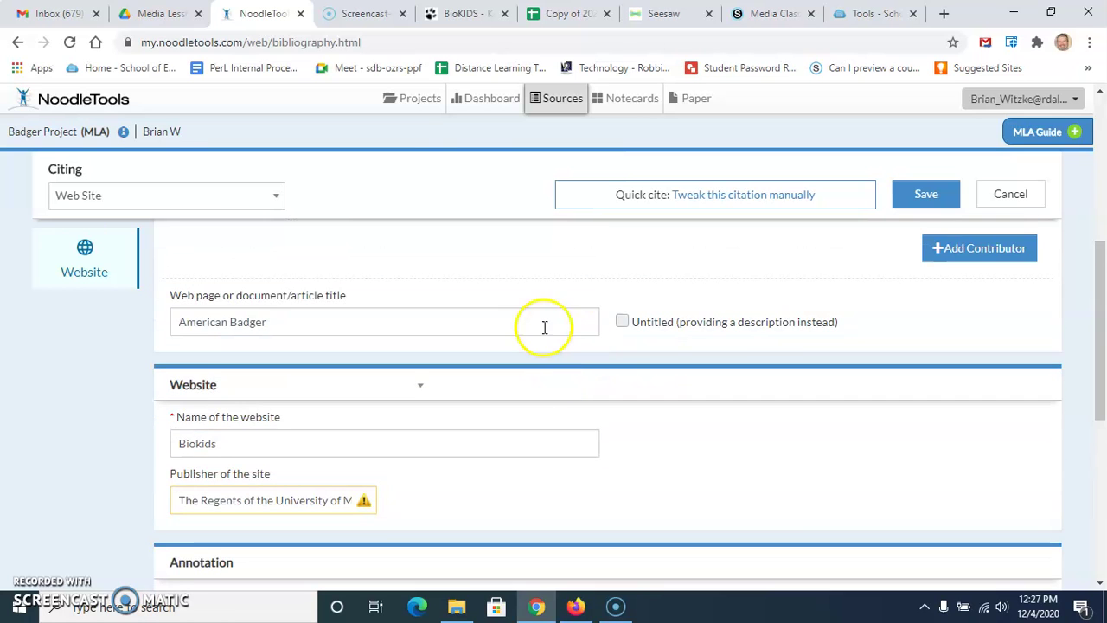
scroll(538, 339, "up", 1)
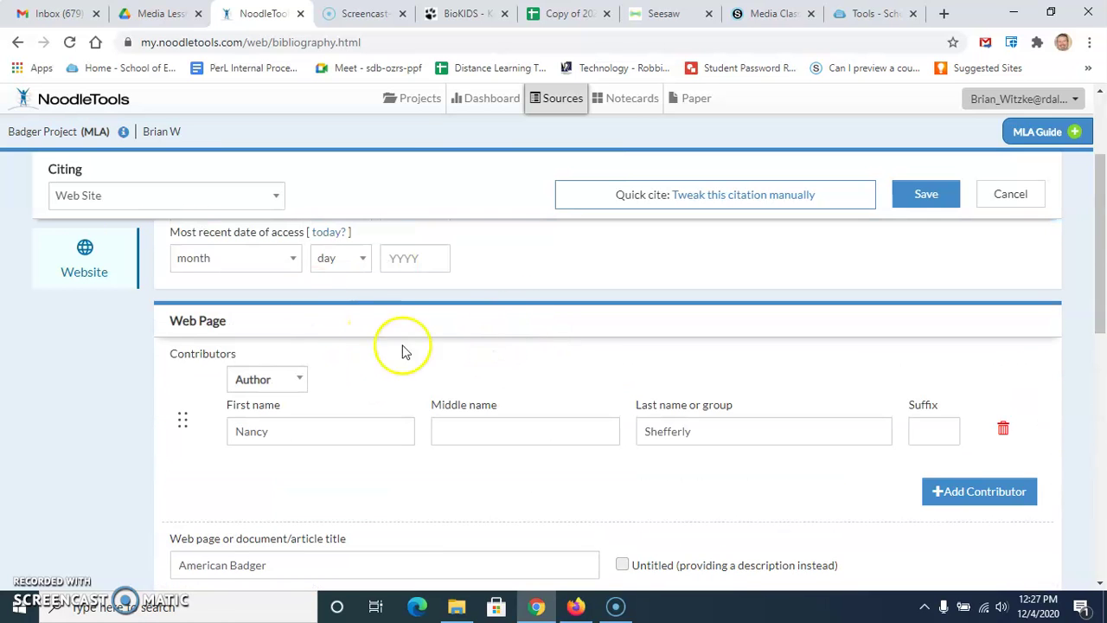
scroll(485, 372, "up", 1)
scroll(545, 363, "down", 2)
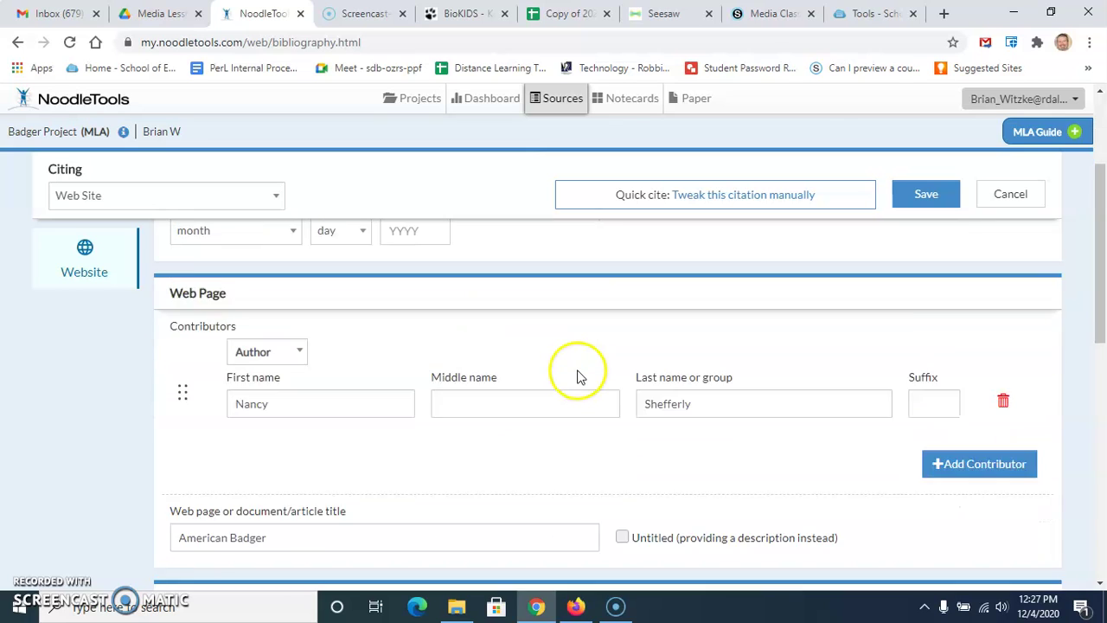
left_click(925, 195)
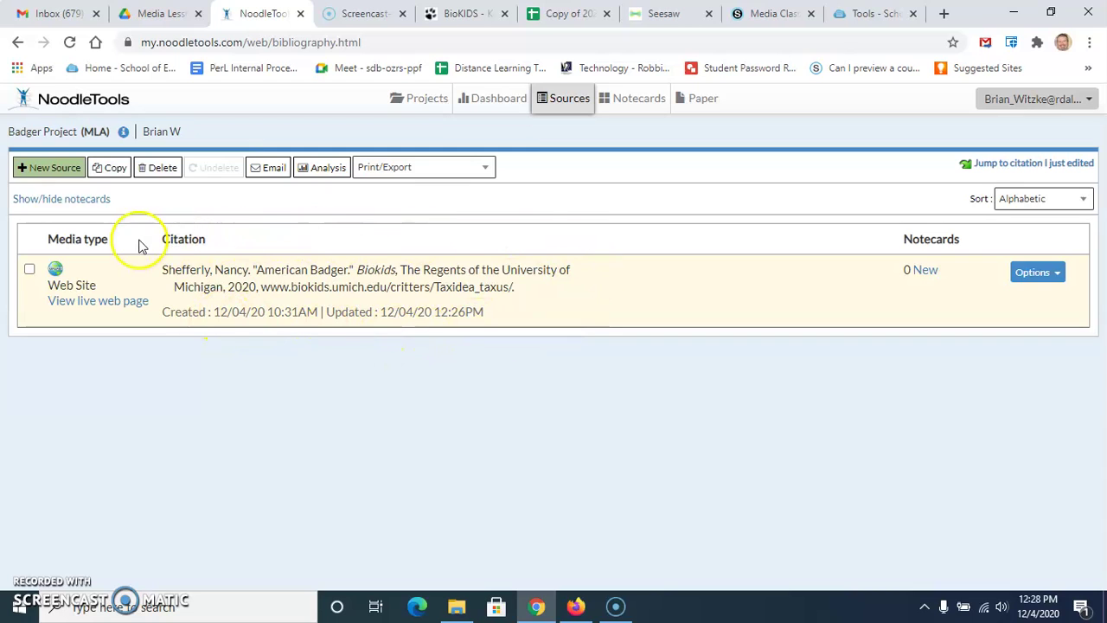
left_click(209, 240)
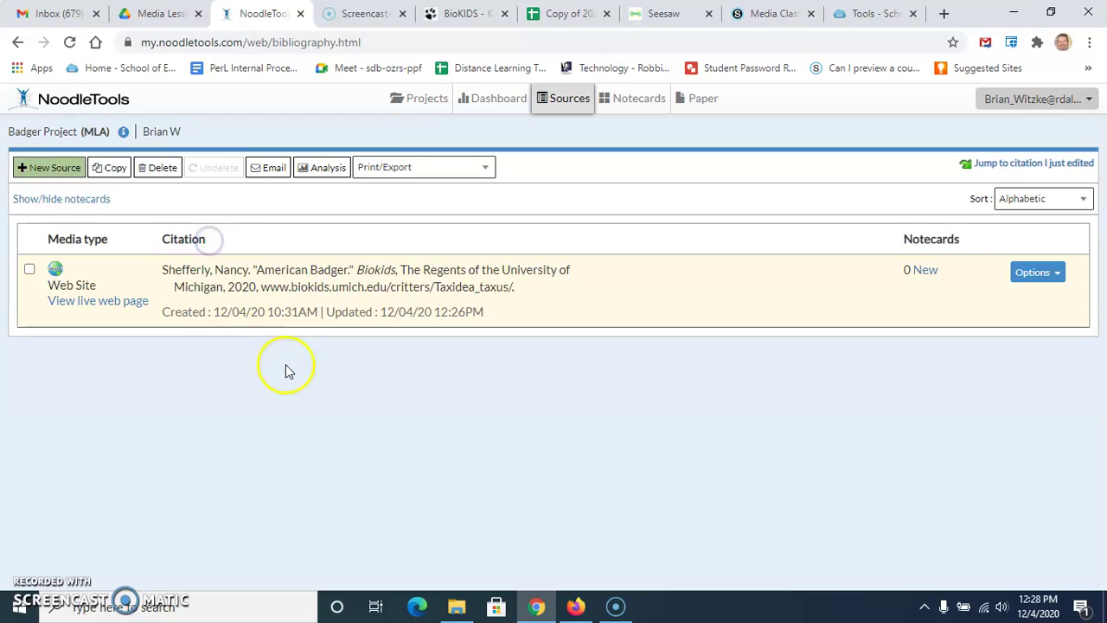